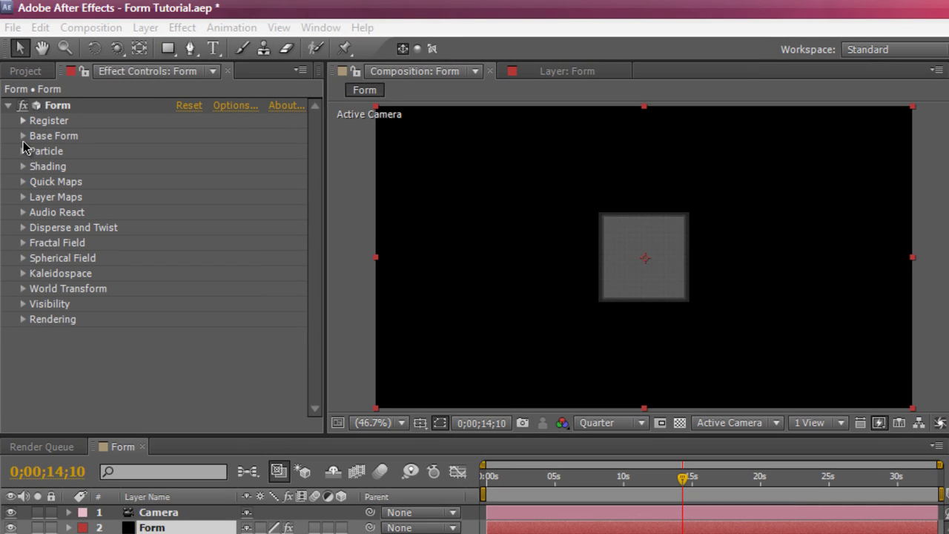
# Resize the Form Base Form box to Size X 330, Size Y 170 and Size Z 770.
pyautogui.click(23, 136)
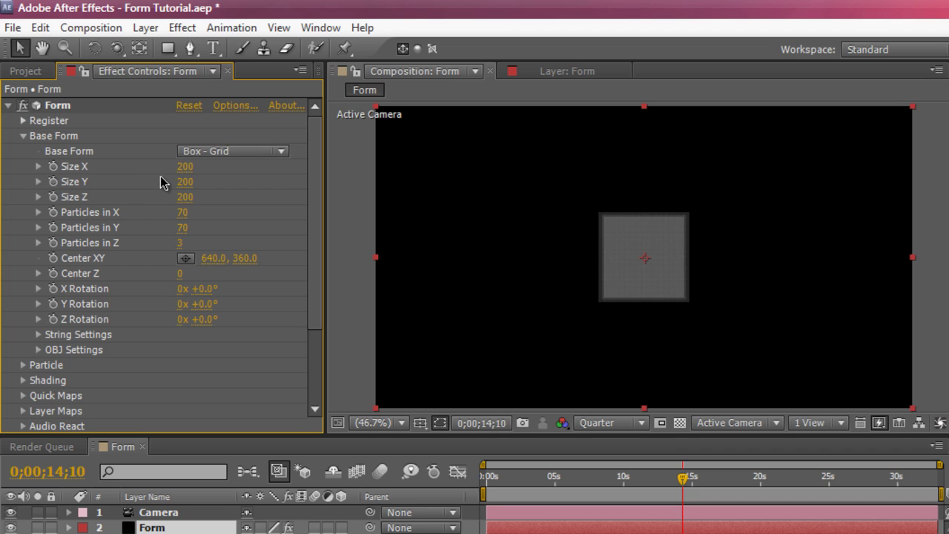
pyautogui.moveTo(184, 166); pyautogui.dragTo(222, 184)
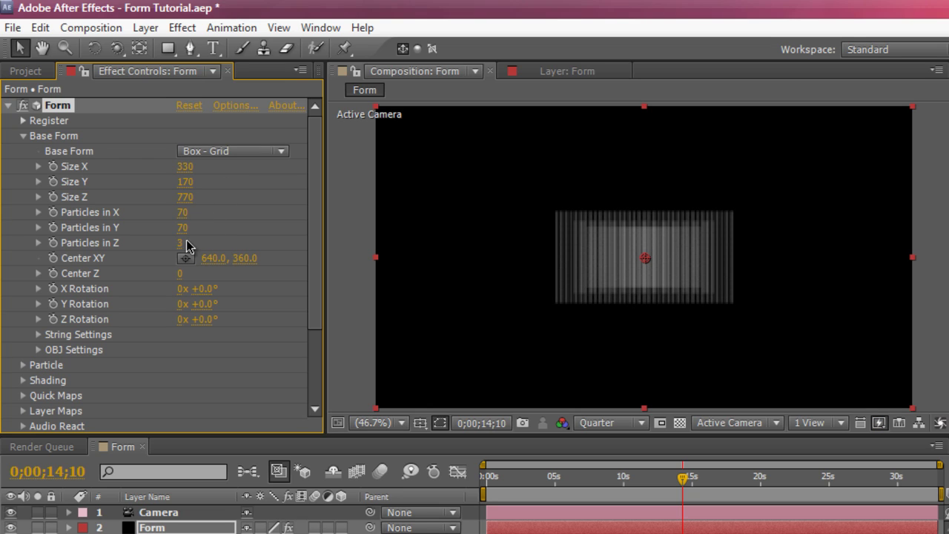
# Orbit the camera until the particles show as three angled planes side by side, then reselect Form.
pyautogui.click(199, 511)
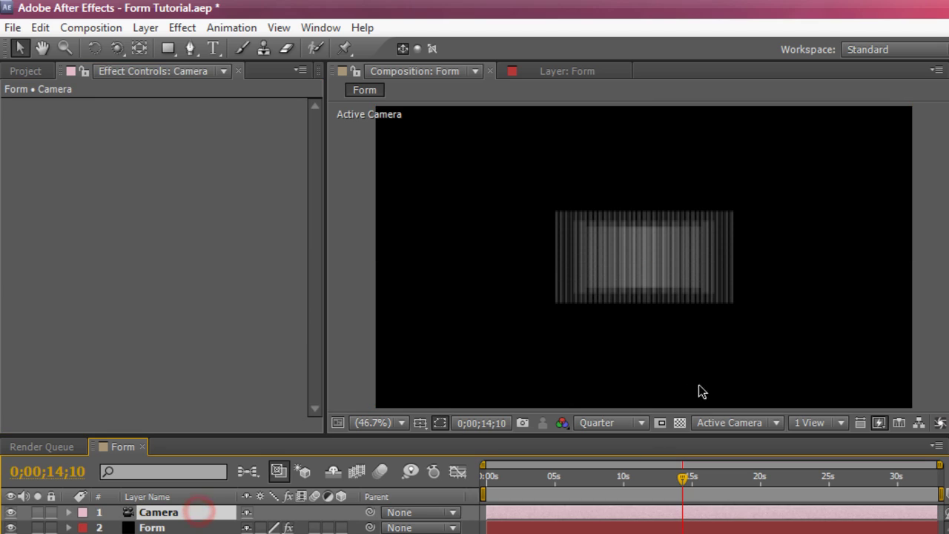
pyautogui.press('c')
pyautogui.moveTo(681, 314); pyautogui.dragTo(555, 311)
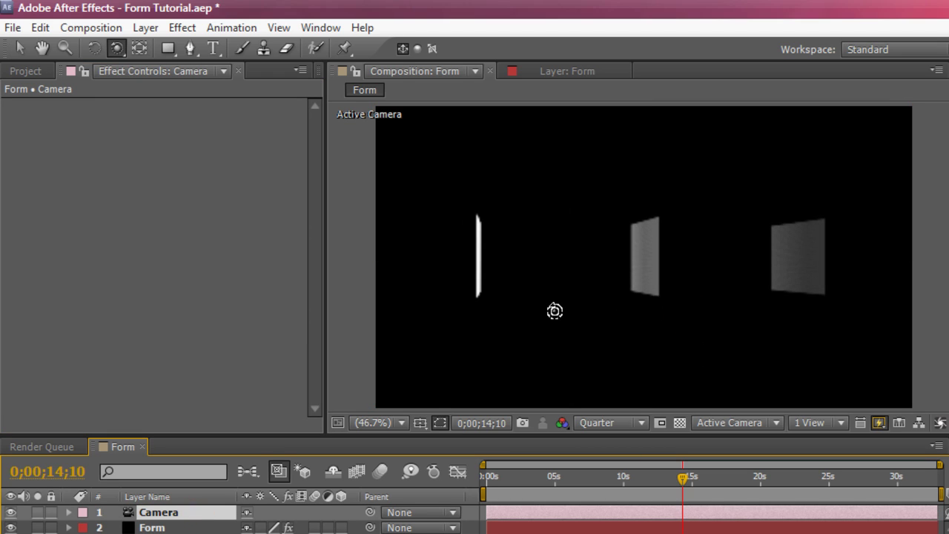
pyautogui.moveTo(492, 297); pyautogui.dragTo(561, 300)
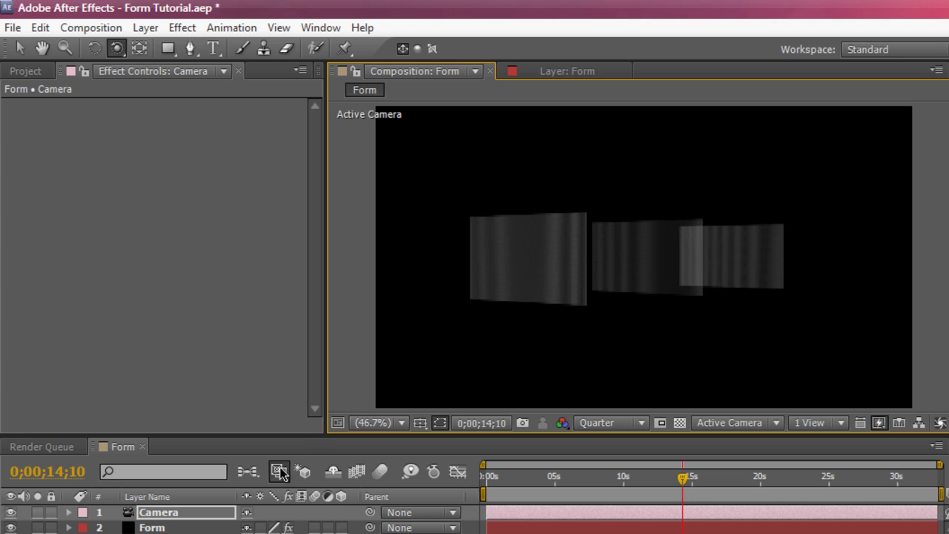
pyautogui.click(189, 526)
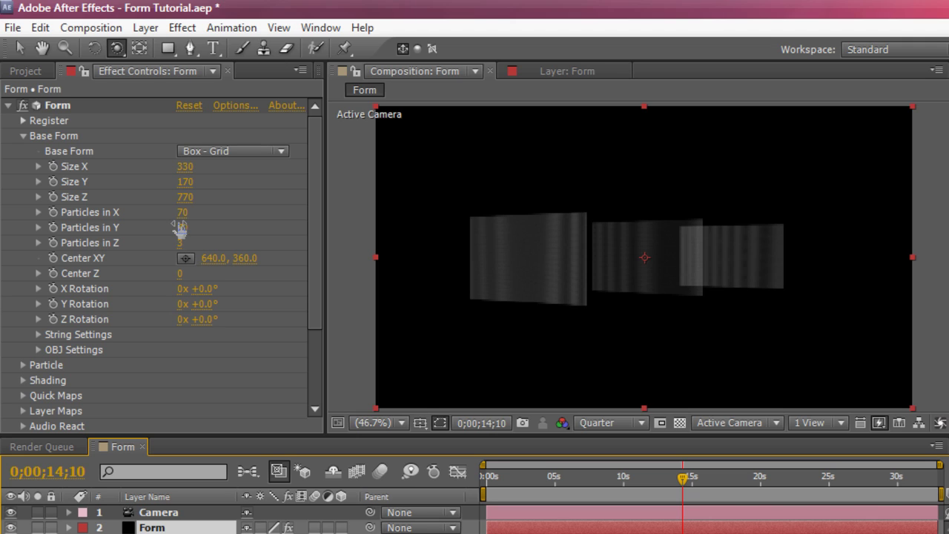
# Set Particles in X to 36 and Particles in Y to 74.
pyautogui.moveTo(180, 212); pyautogui.dragTo(228, 210)
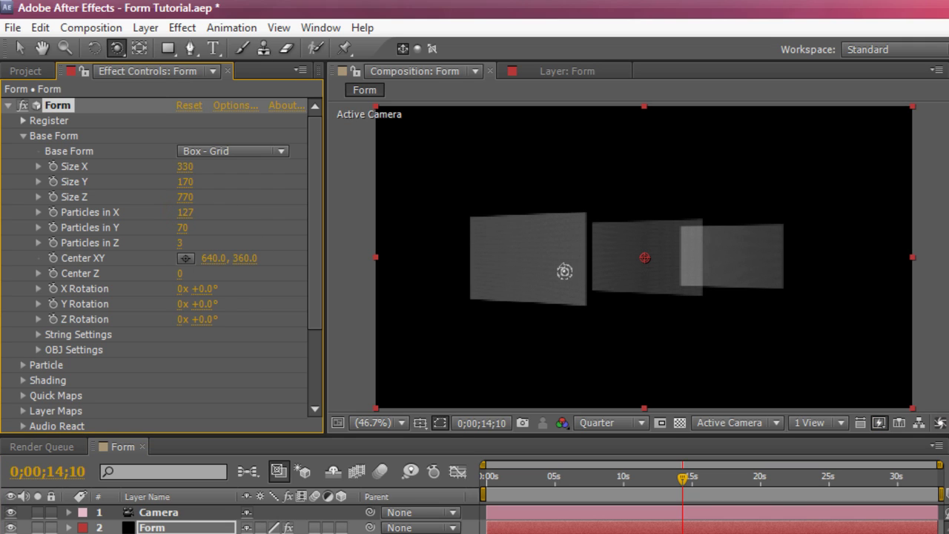
pyautogui.moveTo(183, 212); pyautogui.dragTo(96, 218)
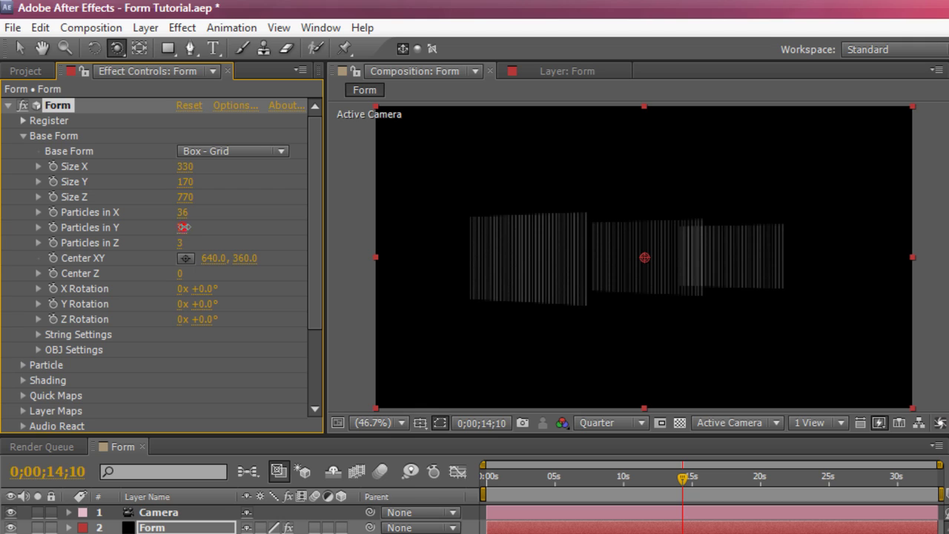
pyautogui.moveTo(183, 227); pyautogui.dragTo(181, 242)
pyautogui.moveTo(462, 290); pyautogui.dragTo(526, 289)
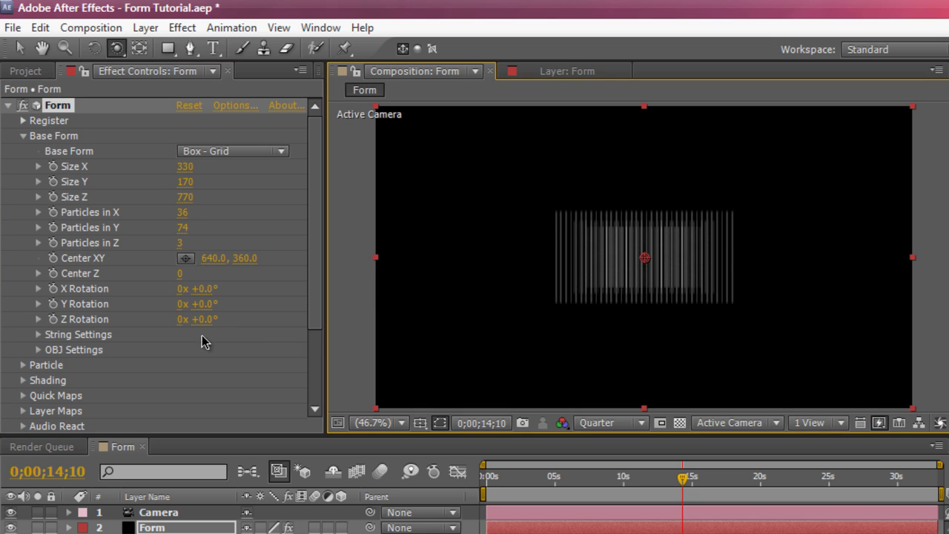
# Set Particles in Z to 1 and Center Z to -910, undoing the X Rotation tweak.
pyautogui.click(181, 242)
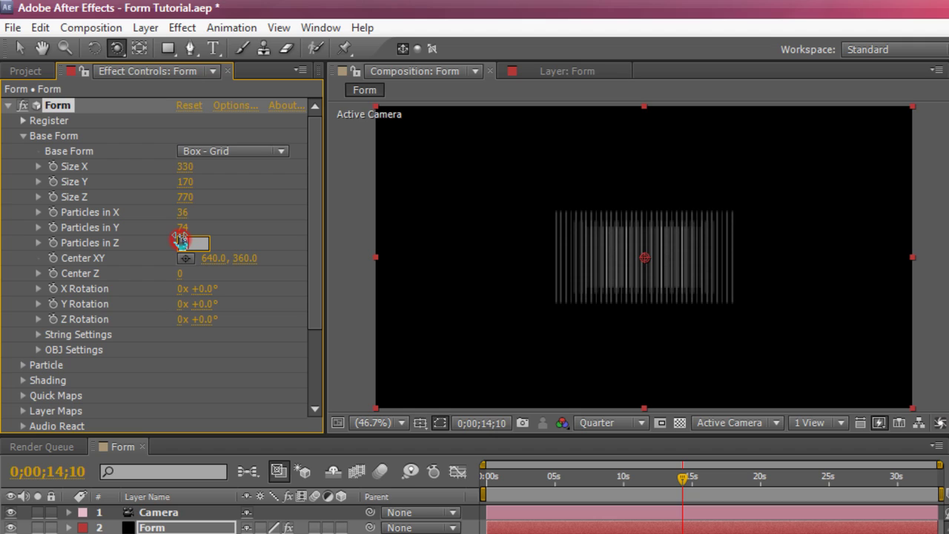
pyautogui.write('1')
pyautogui.press('Return')
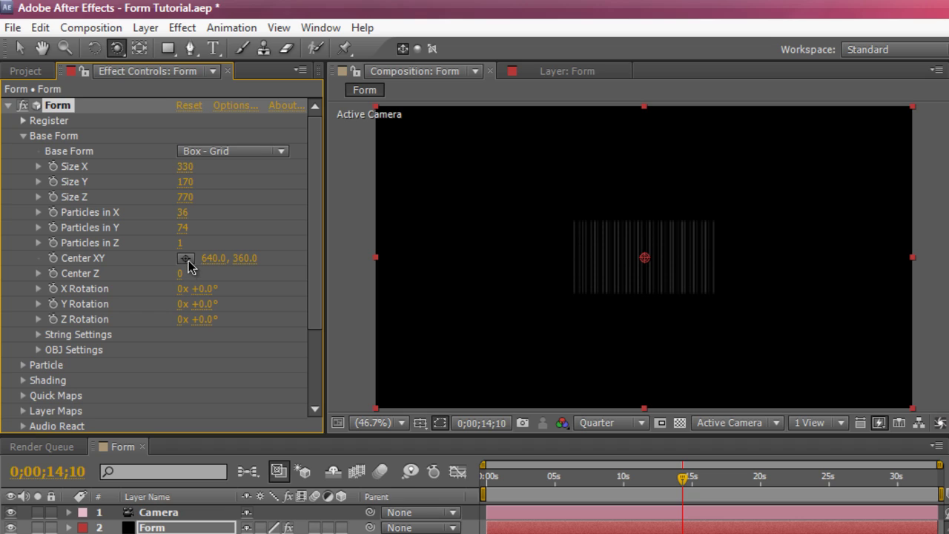
pyautogui.click(186, 258)
pyautogui.moveTo(318, 299); pyautogui.dragTo(313, 342)
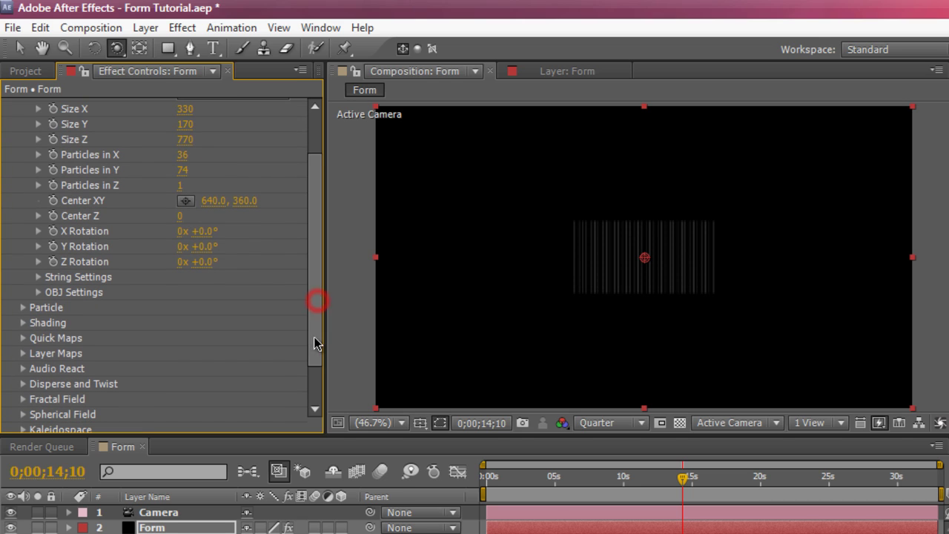
pyautogui.moveTo(184, 216); pyautogui.dragTo(126, 237)
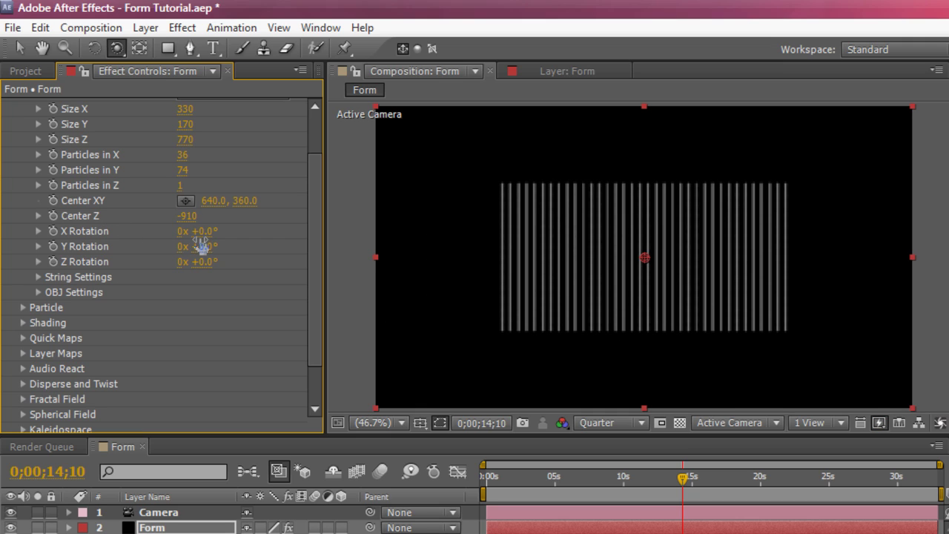
pyautogui.moveTo(205, 232); pyautogui.dragTo(247, 247)
pyautogui.hotkey('ctrl', 'z')
pyautogui.hotkey('ctrl', 'z')
# Switch the Base Form to Box - Strings with String Settings revealed.
pyautogui.click(38, 276)
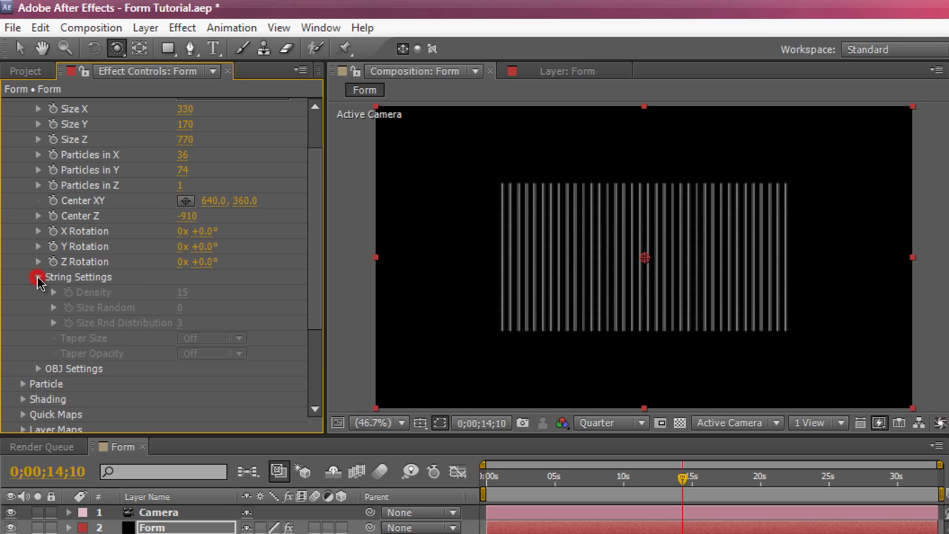
pyautogui.scroll(3, 170, 326)
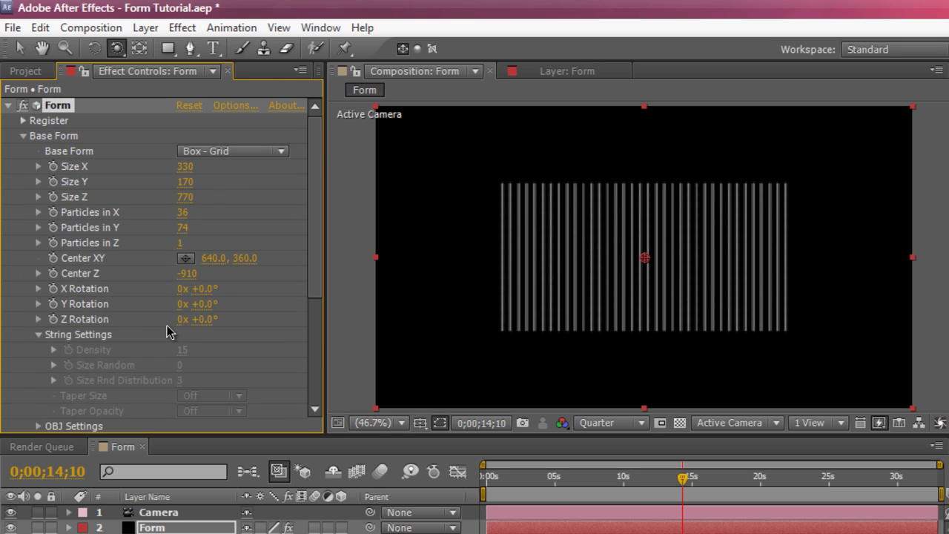
pyautogui.click(190, 152)
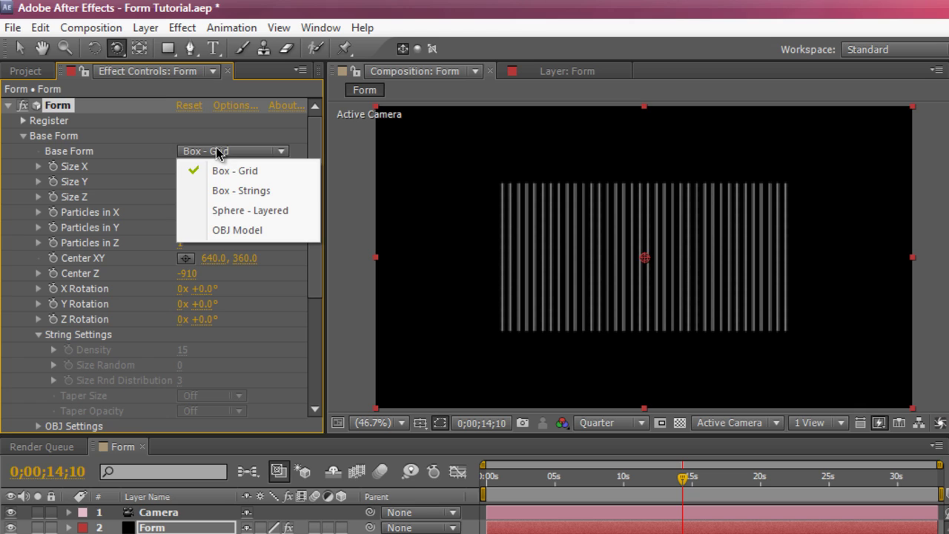
pyautogui.click(219, 192)
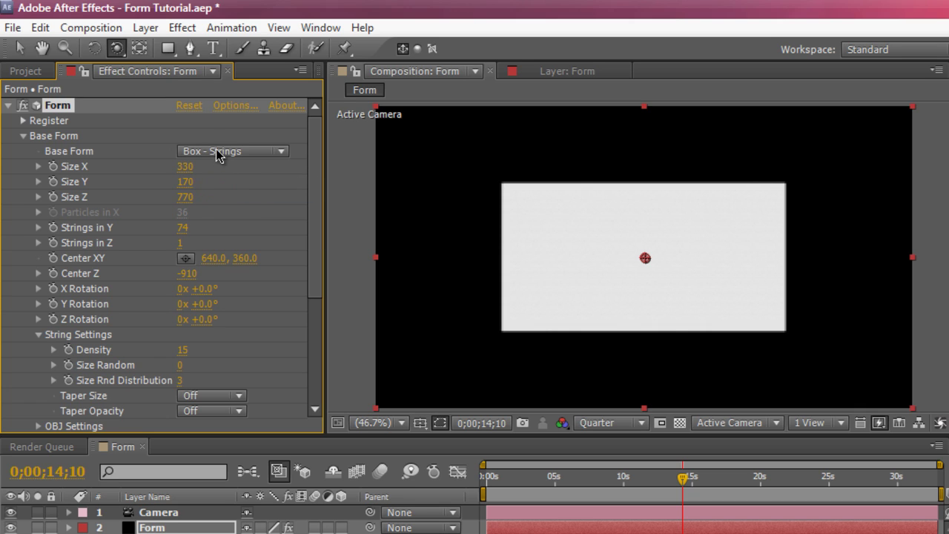
# Reset the Form effect and reapply Box - Strings, orbiting to view the three planes.
pyautogui.click(190, 106)
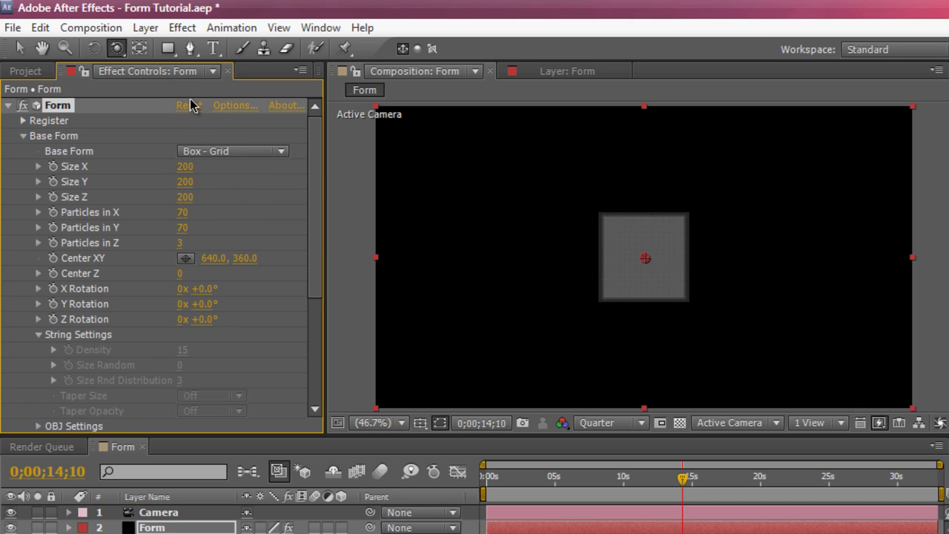
pyautogui.moveTo(578, 233); pyautogui.dragTo(462, 237)
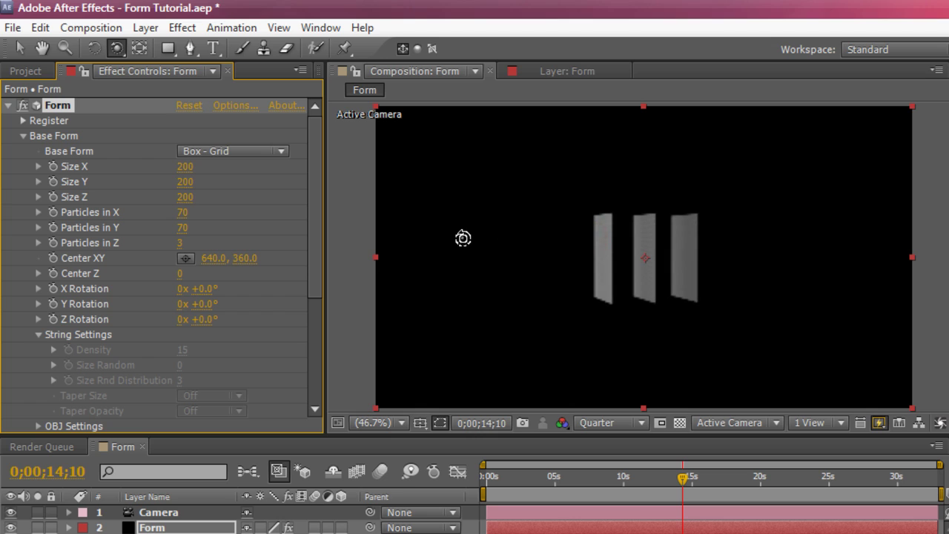
pyautogui.click(216, 152)
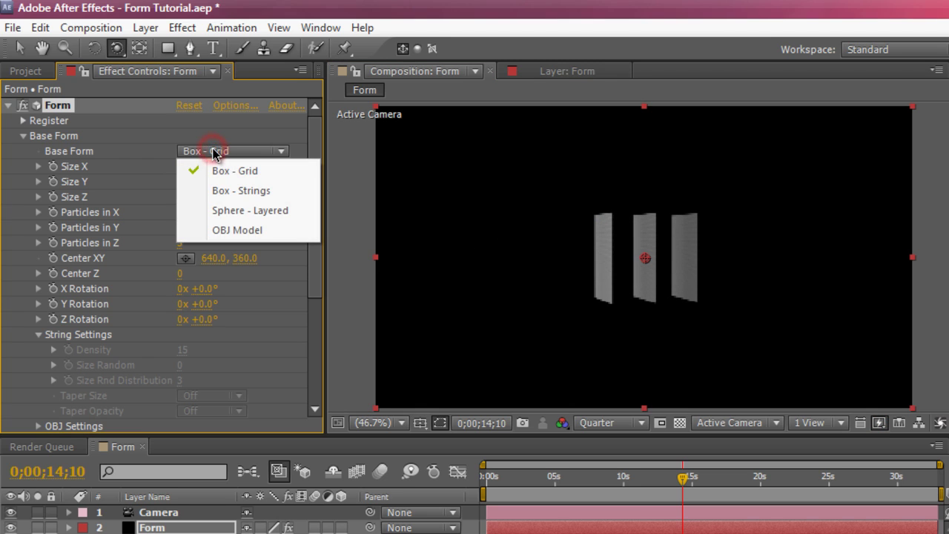
pyautogui.click(217, 192)
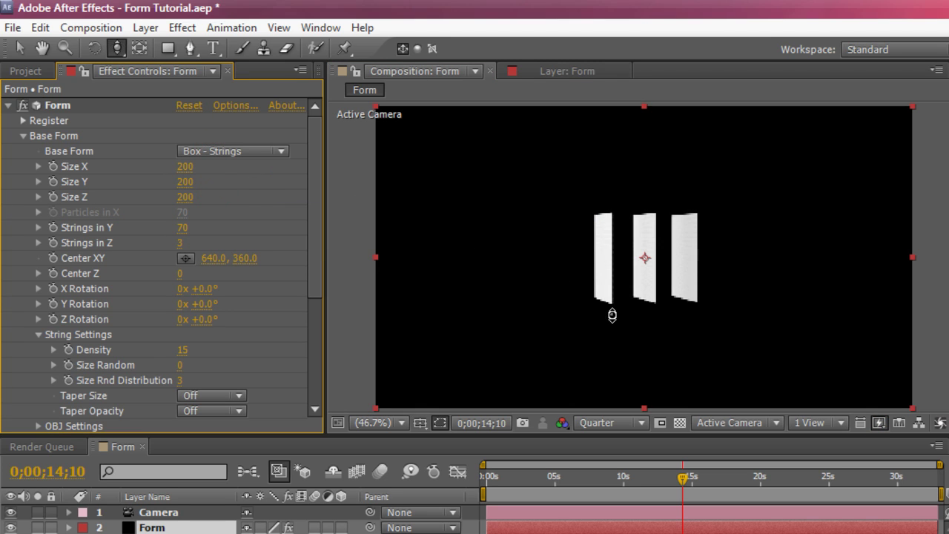
pyautogui.click(613, 314)
pyautogui.moveTo(614, 213); pyautogui.dragTo(614, 248)
pyautogui.press('c')
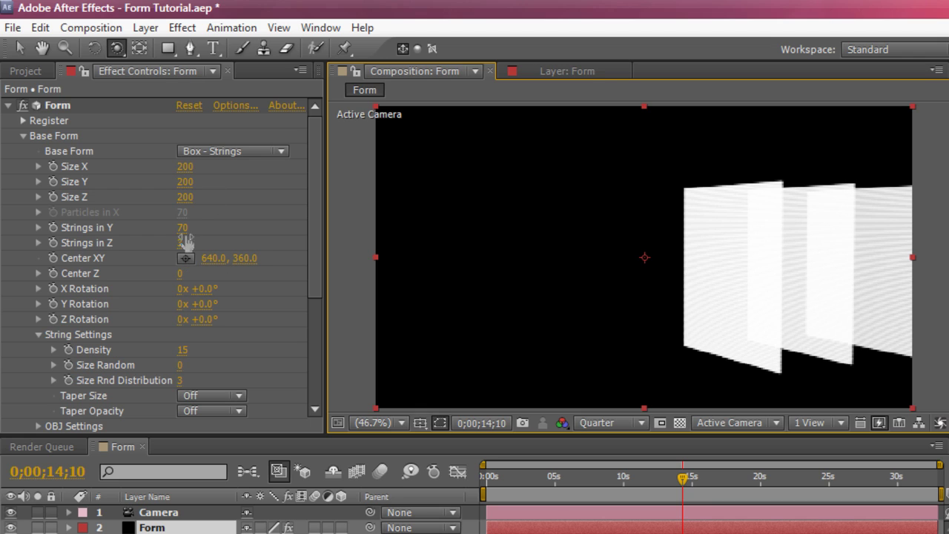
# Narrow the string planes and lower string Density, moving the camera close to the strings.
pyautogui.moveTo(177, 167); pyautogui.dragTo(169, 167)
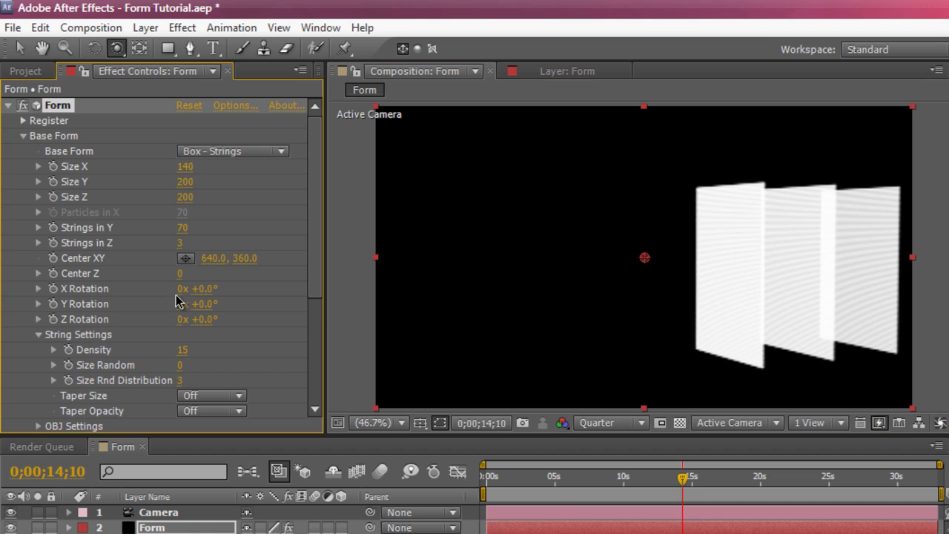
pyautogui.scroll(-1, 178, 315)
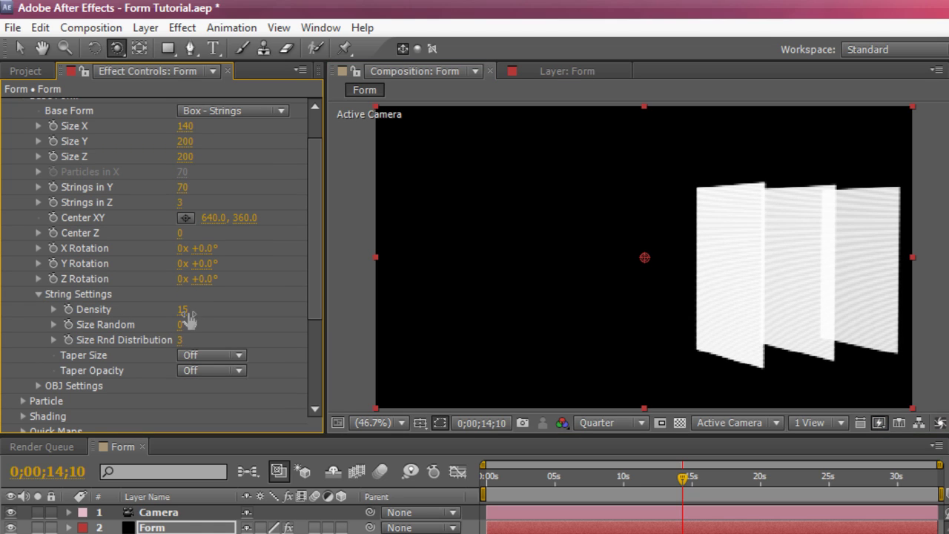
pyautogui.moveTo(185, 311); pyautogui.dragTo(178, 314)
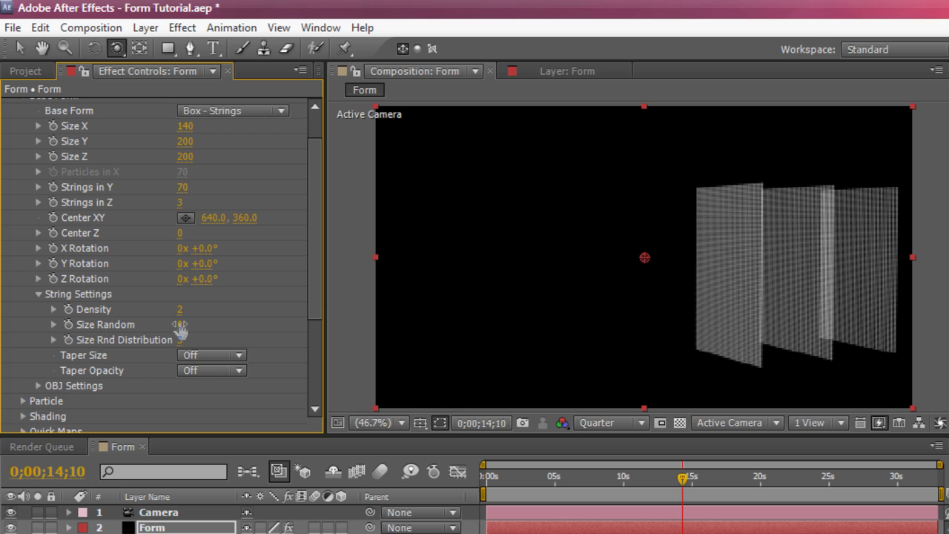
pyautogui.moveTo(181, 322); pyautogui.dragTo(177, 323)
pyautogui.press('c')
pyautogui.moveTo(720, 314); pyautogui.dragTo(725, 199)
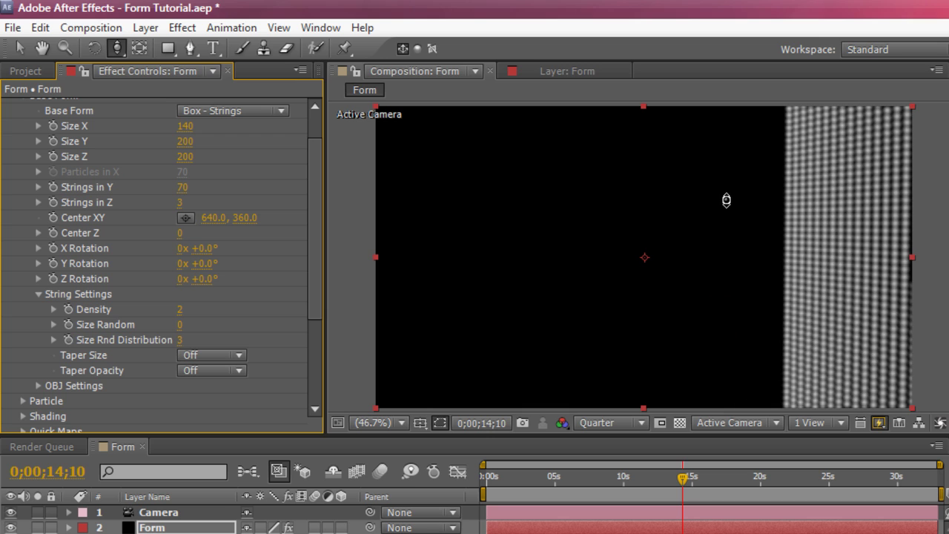
pyautogui.press('c')
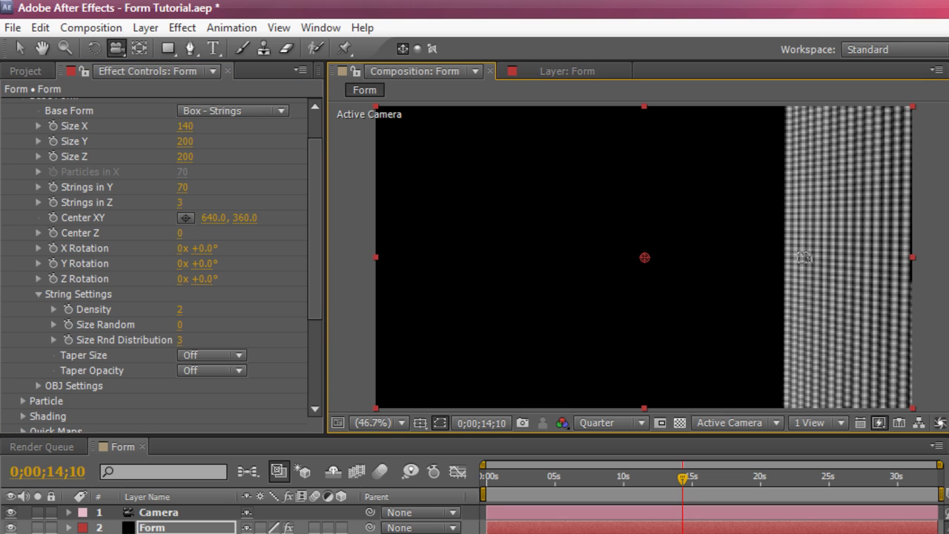
pyautogui.press('c')
pyautogui.moveTo(804, 254); pyautogui.dragTo(739, 248)
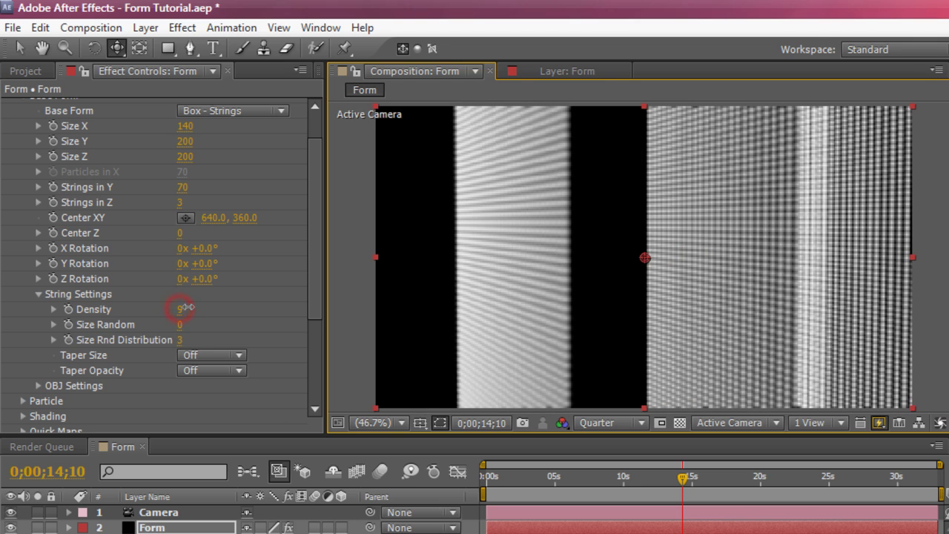
# Raise string Density from 9 to 19, then set it to 0.
pyautogui.moveTo(185, 307); pyautogui.dragTo(194, 307)
pyautogui.moveTo(597, 303); pyautogui.dragTo(541, 289)
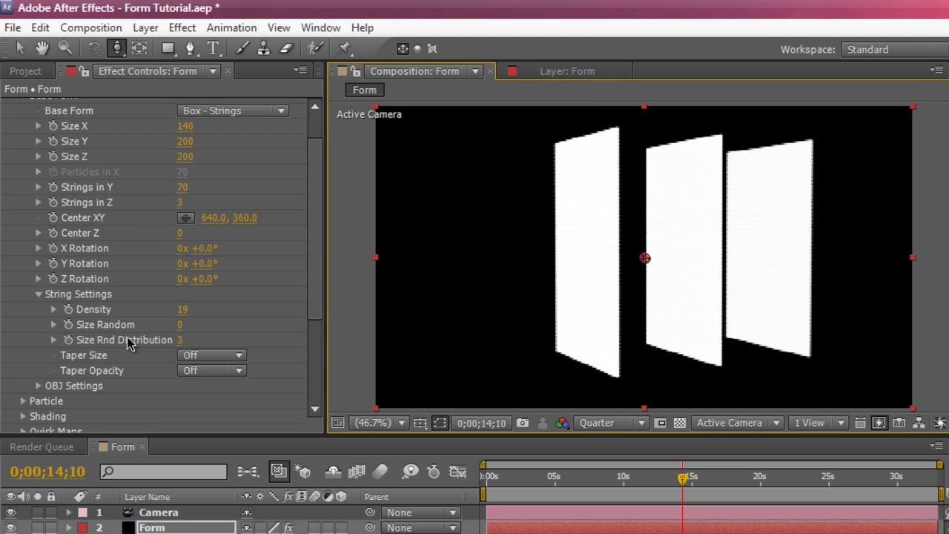
pyautogui.click(182, 309)
pyautogui.write('0')
pyautogui.press('Return')
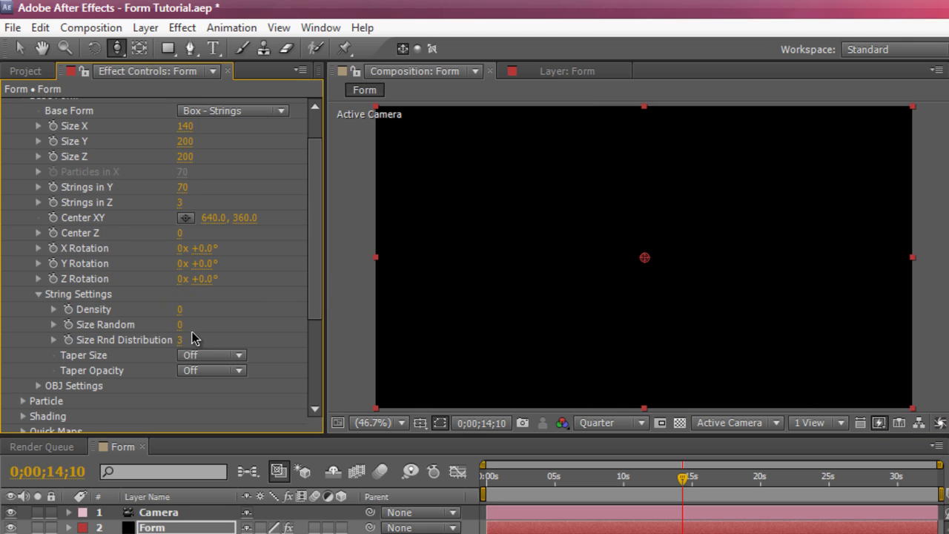
pyautogui.scroll(2, 192, 331)
# Reset the Form effect and set the Particle Type to Star (No DOF).
pyautogui.click(189, 105)
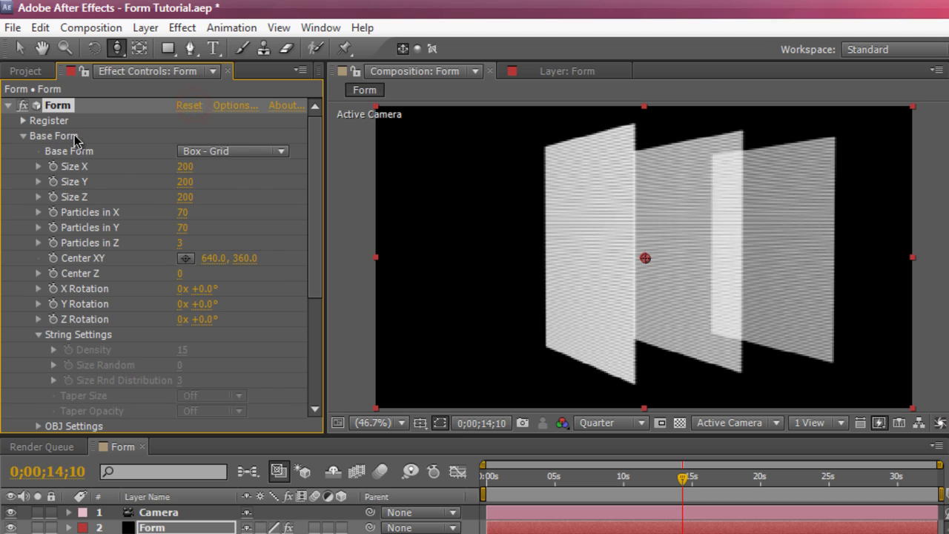
pyautogui.click(24, 136)
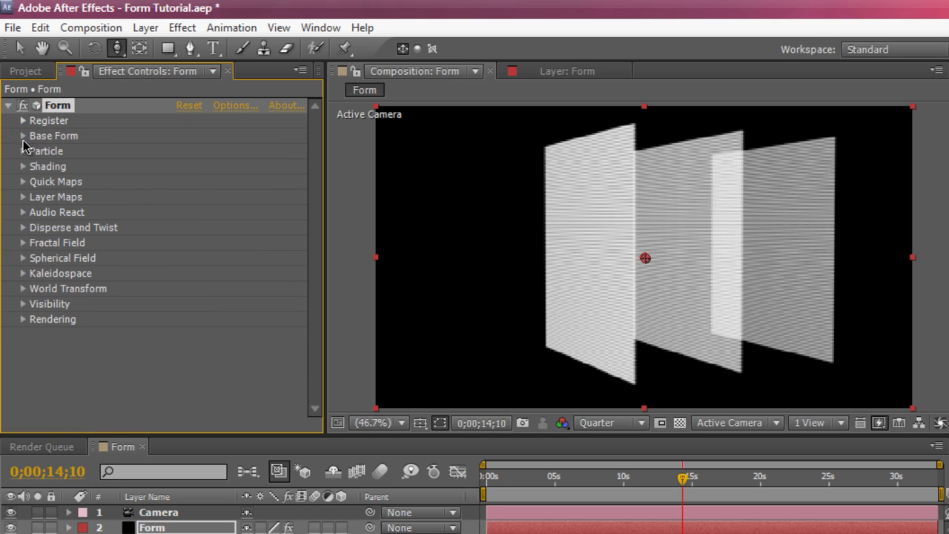
pyautogui.click(23, 152)
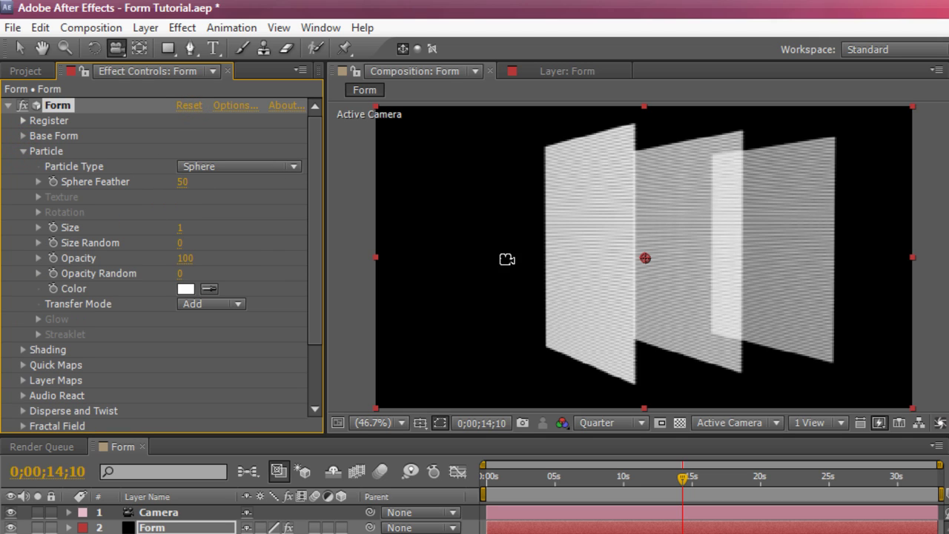
pyautogui.moveTo(529, 265); pyautogui.dragTo(451, 260)
pyautogui.press('v')
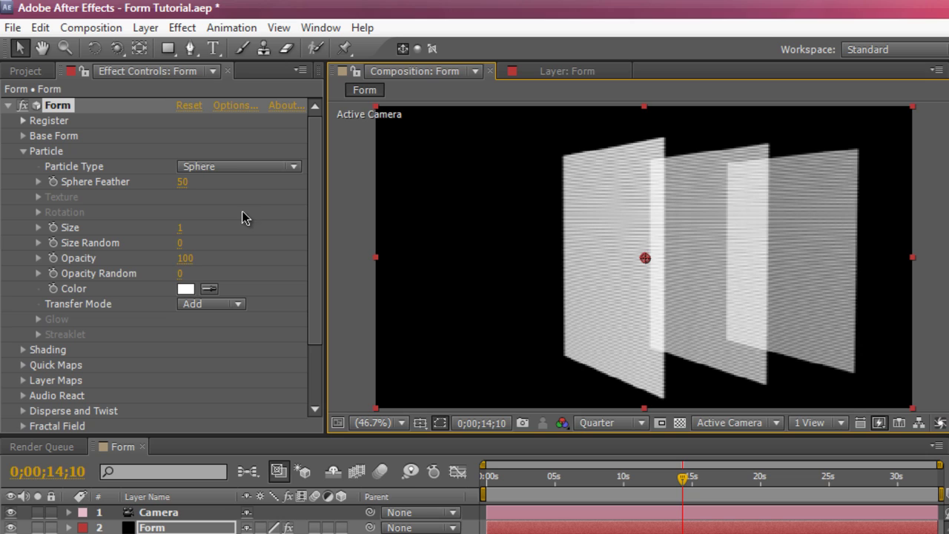
pyautogui.click(232, 166)
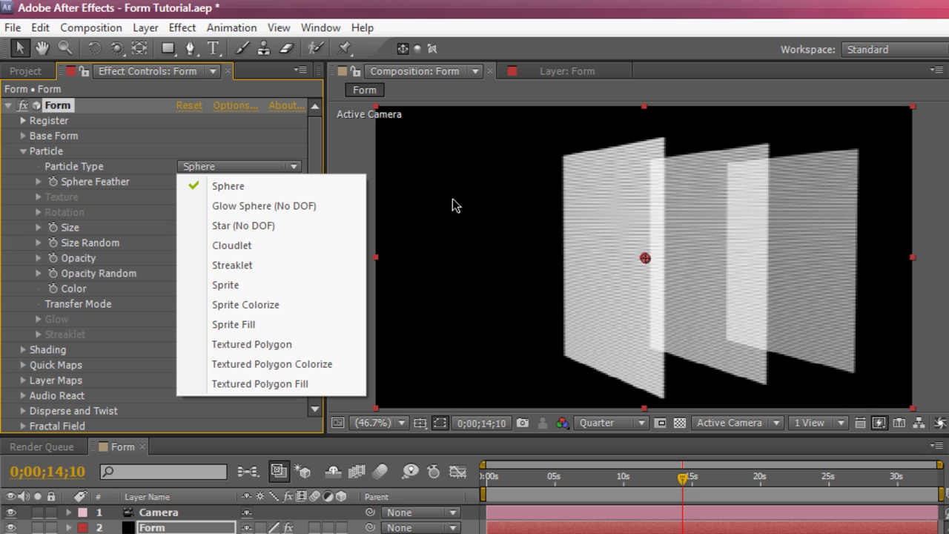
pyautogui.click(304, 225)
pyautogui.press('c')
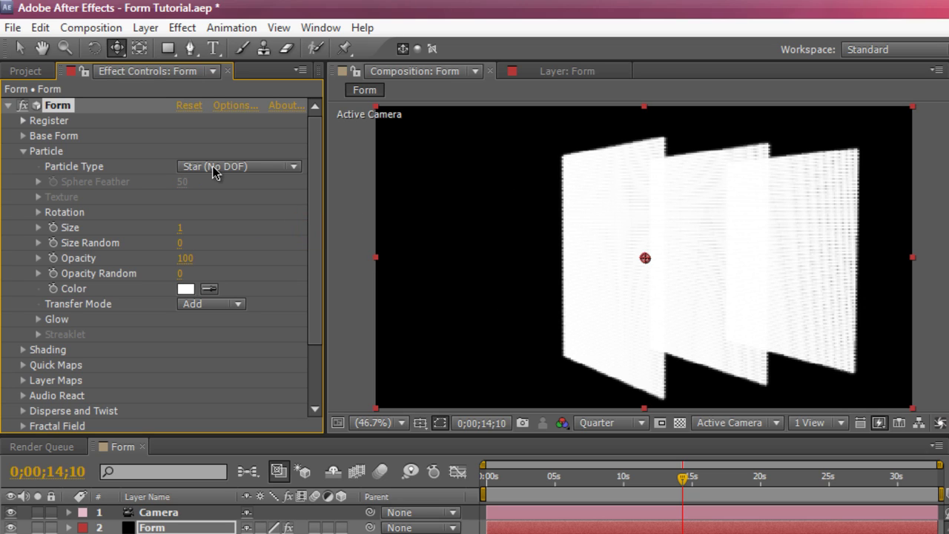
# Set the grid to 36 by 30 particles and orbit the camera to a side-on angle.
pyautogui.click(23, 136)
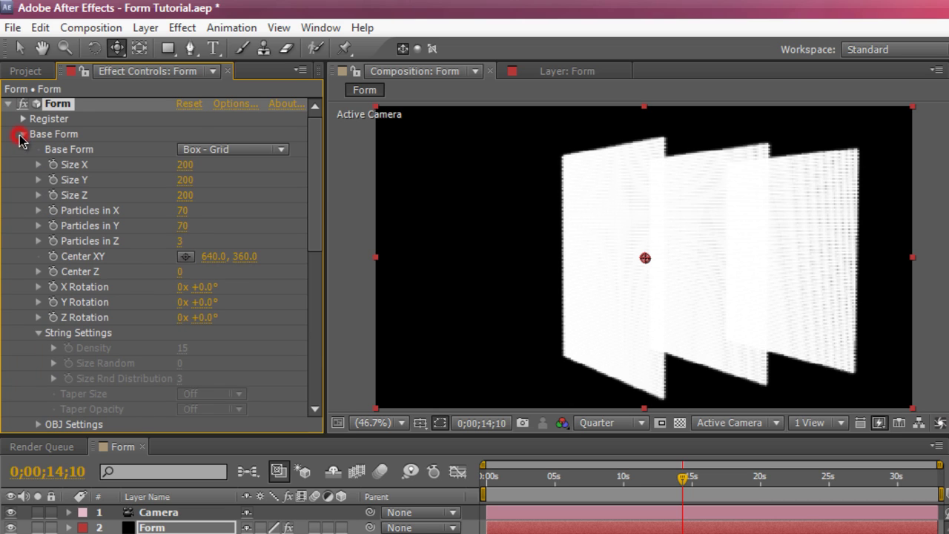
pyautogui.moveTo(181, 213); pyautogui.dragTo(142, 225)
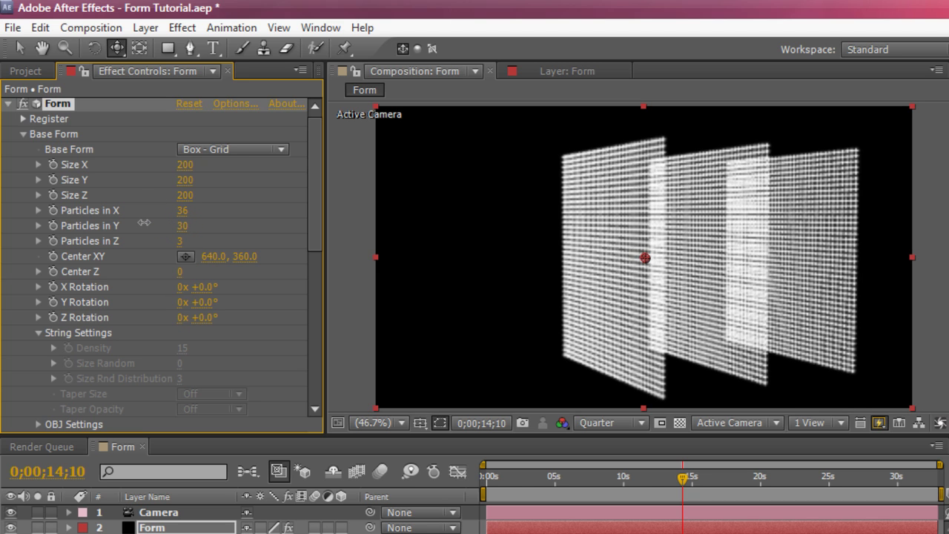
pyautogui.moveTo(587, 344); pyautogui.dragTo(585, 283)
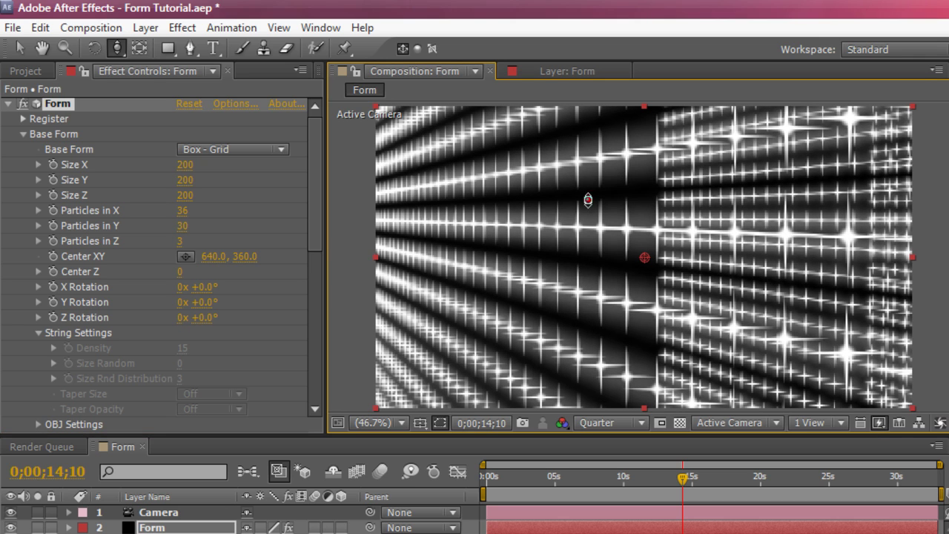
pyautogui.moveTo(589, 201); pyautogui.dragTo(584, 252)
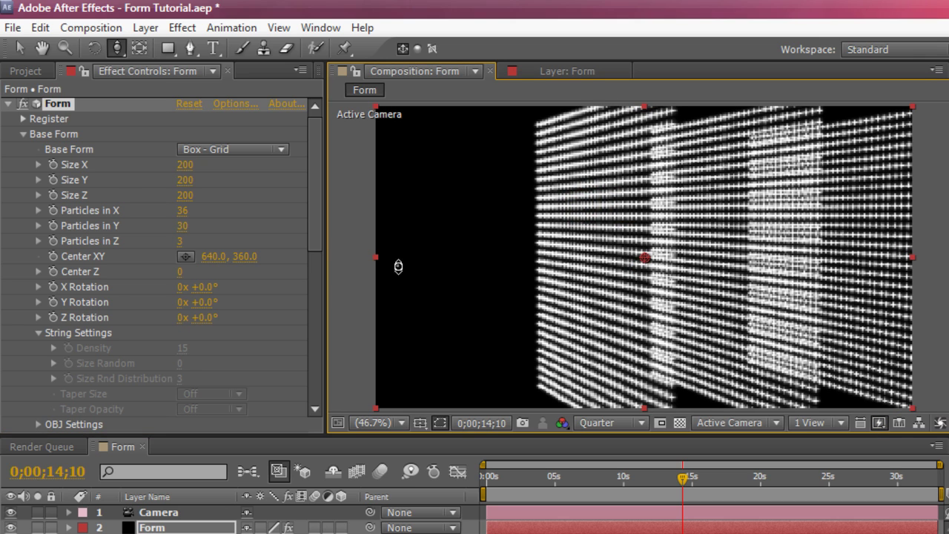
pyautogui.scroll(-2, 186, 326)
# Set the star particles to Size 2 with Size Random 16, keeping the particle type.
pyautogui.scroll(-1, 222, 355)
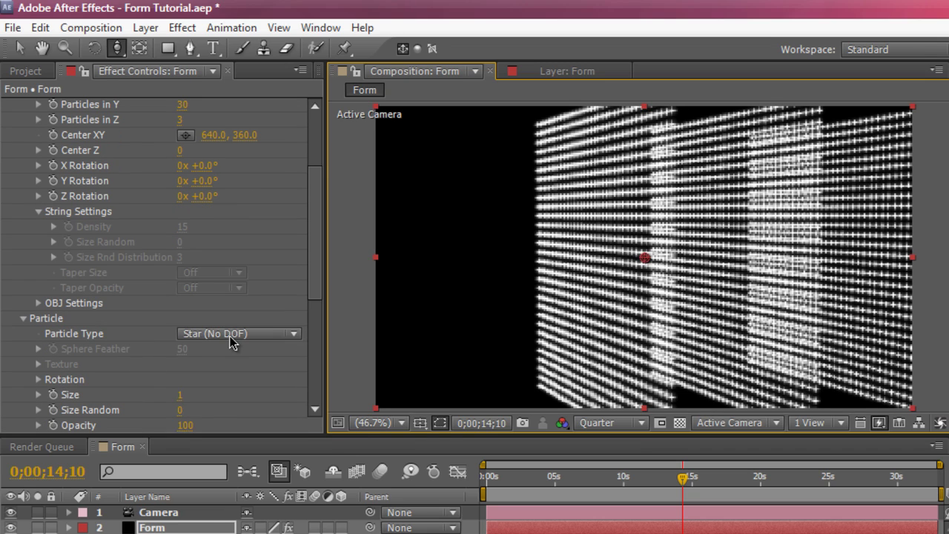
pyautogui.click(230, 334)
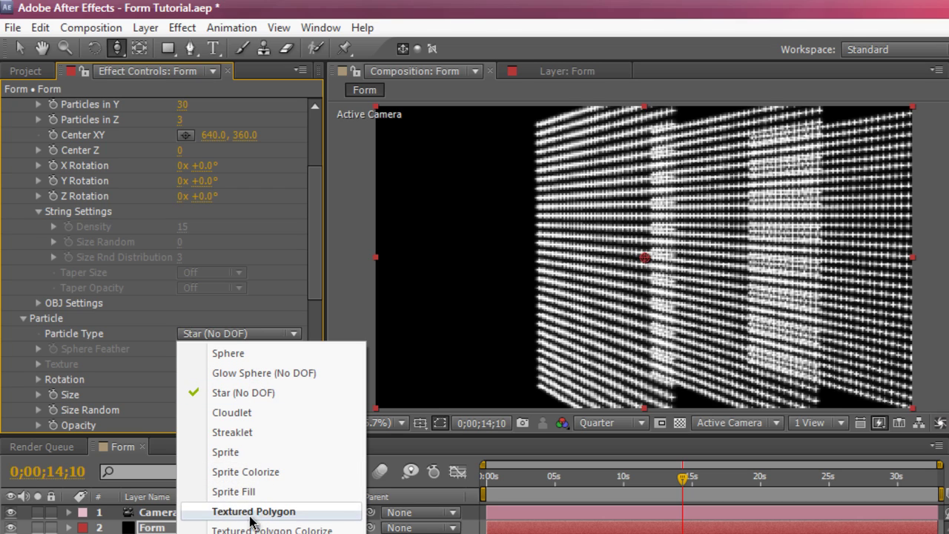
pyautogui.click(315, 246)
pyautogui.moveTo(315, 246); pyautogui.dragTo(318, 274)
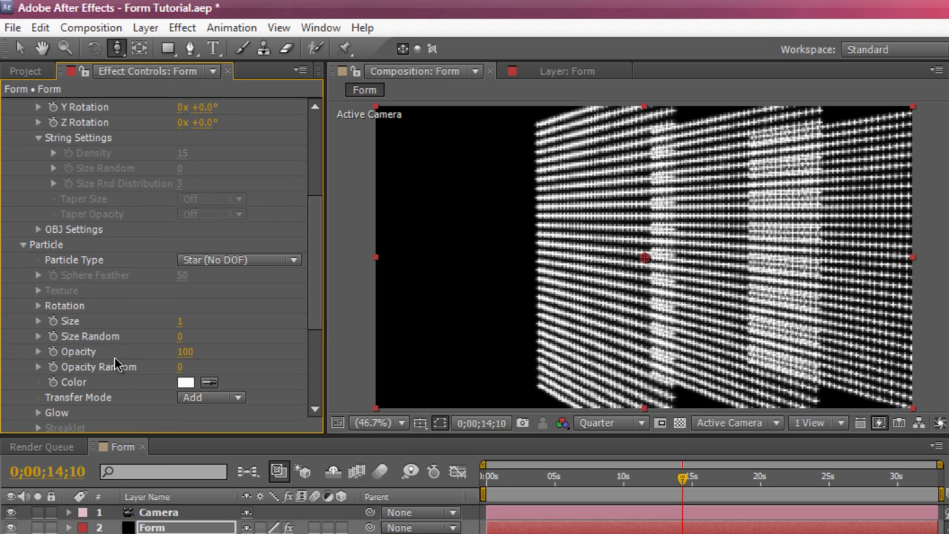
pyautogui.click(38, 306)
pyautogui.scroll(-1, 35, 304)
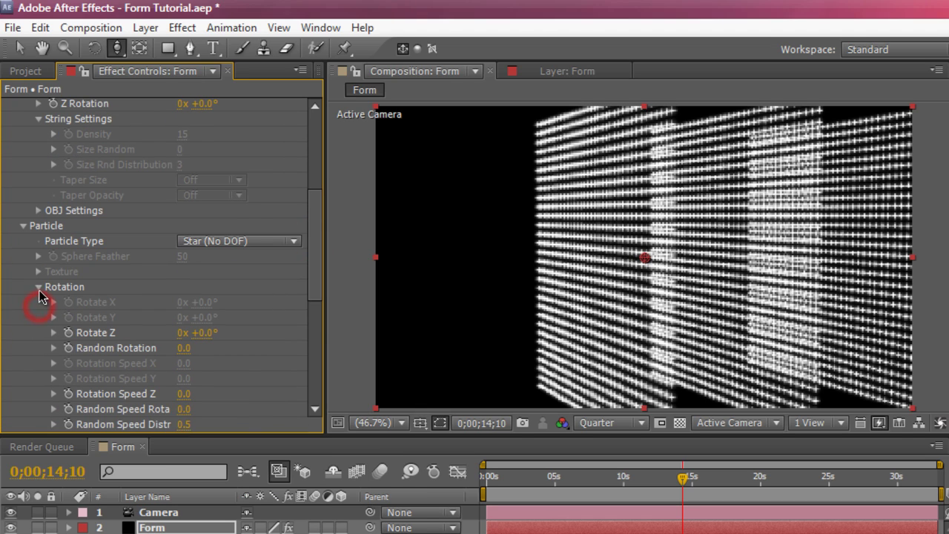
pyautogui.click(38, 288)
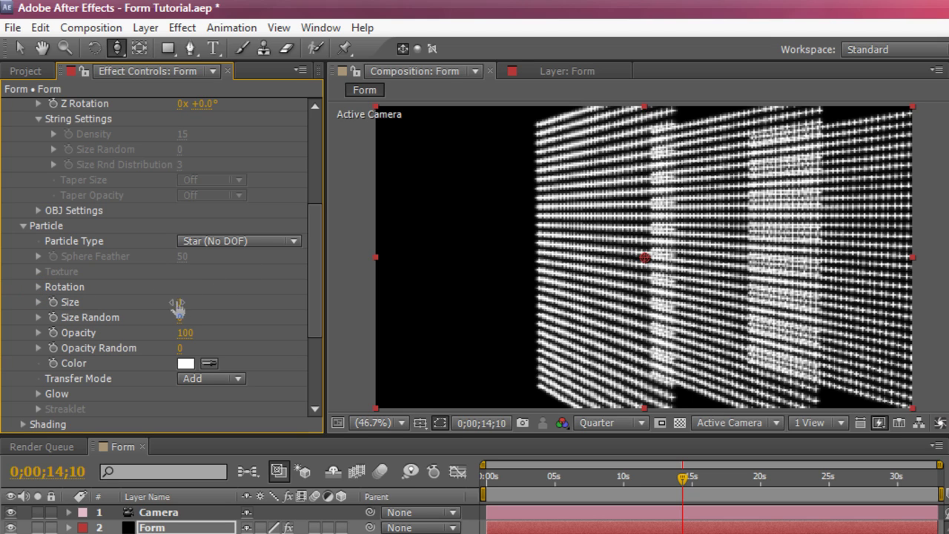
pyautogui.moveTo(179, 304)
pyautogui.mouseDown()
pyautogui.moveTo(207, 299)
pyautogui.moveTo(180, 295)
pyautogui.mouseUp()
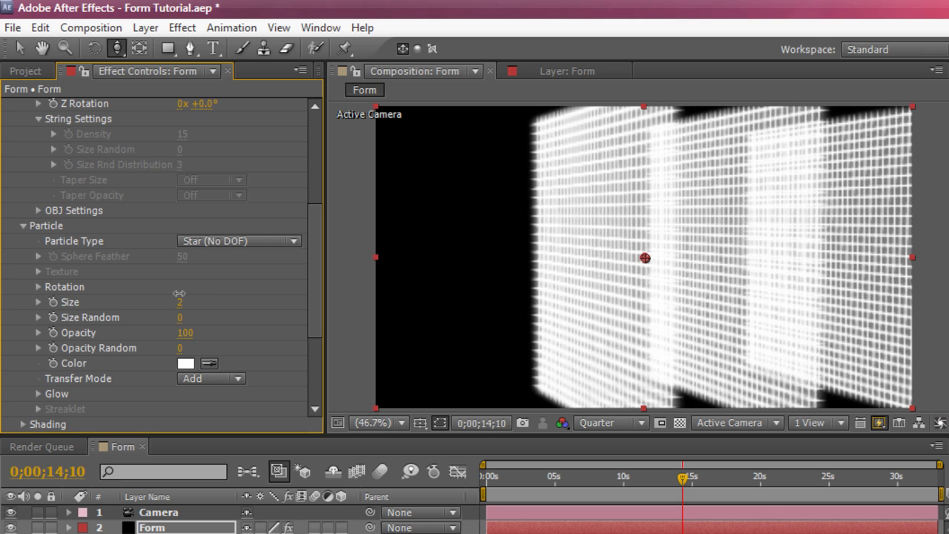
pyautogui.moveTo(179, 315); pyautogui.dragTo(133, 327)
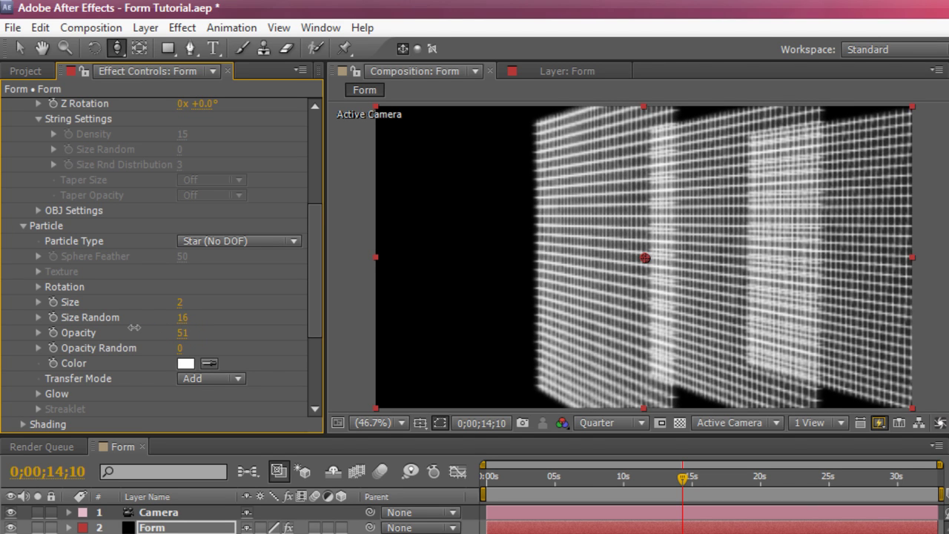
# Change the particle colour from red to blue.
pyautogui.click(184, 362)
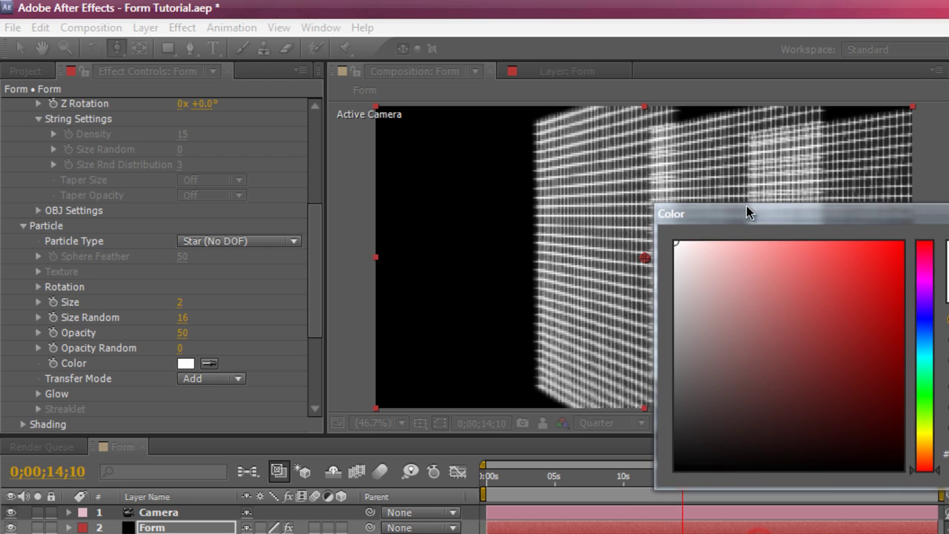
pyautogui.moveTo(926, 270); pyautogui.dragTo(925, 342)
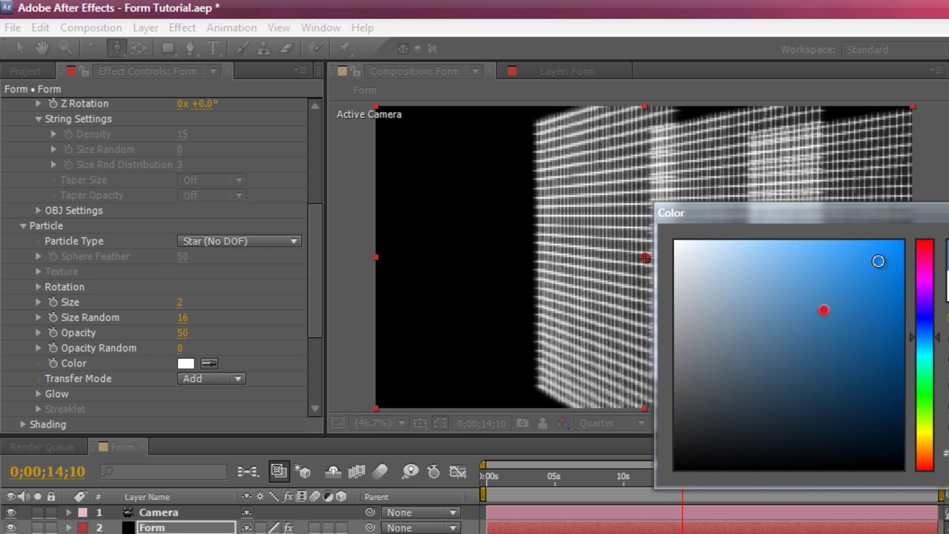
pyautogui.moveTo(764, 309); pyautogui.dragTo(822, 309)
pyautogui.press('Return')
# Try Normal transfer mode for the particles, then return to Add.
pyautogui.click(206, 380)
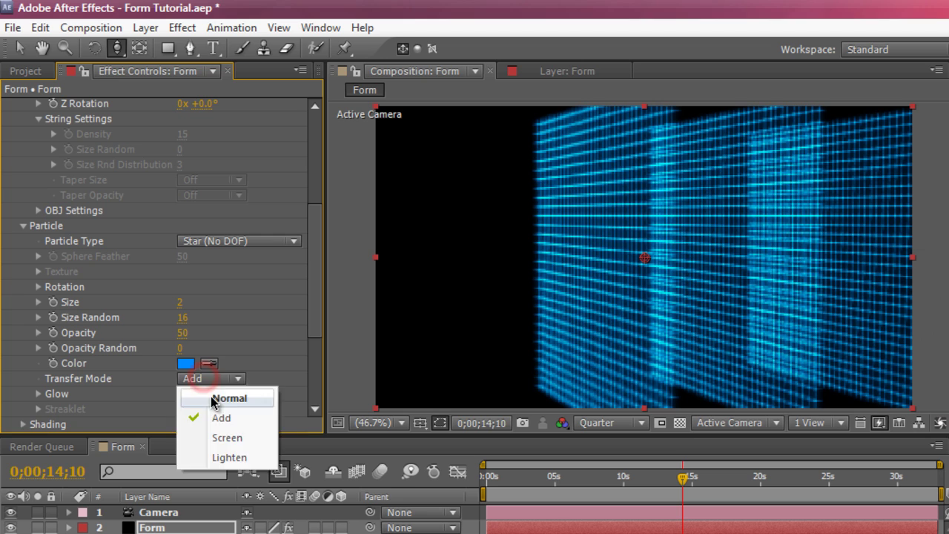
pyautogui.click(217, 398)
pyautogui.click(211, 378)
pyautogui.click(213, 417)
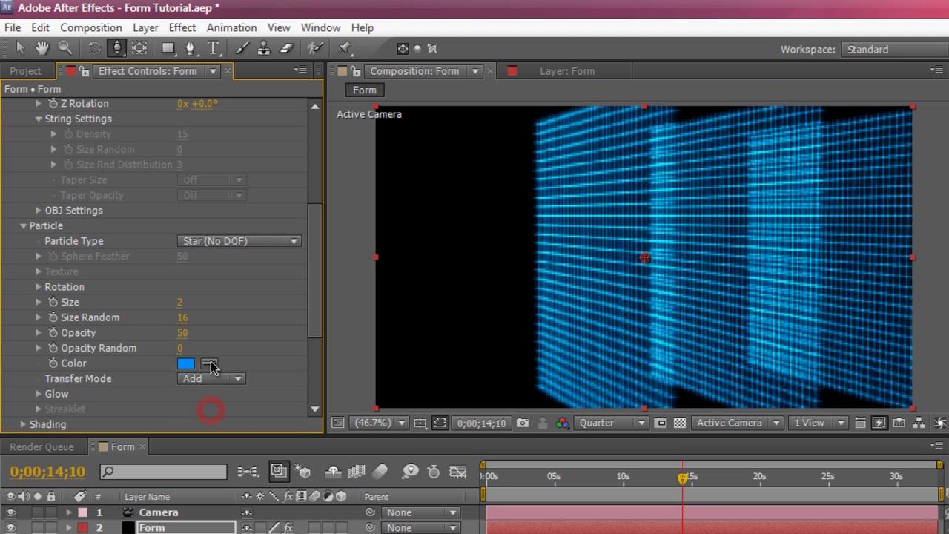
# Inspect the particle Glow settings, then collapse them again.
pyautogui.scroll(-3, 207, 282)
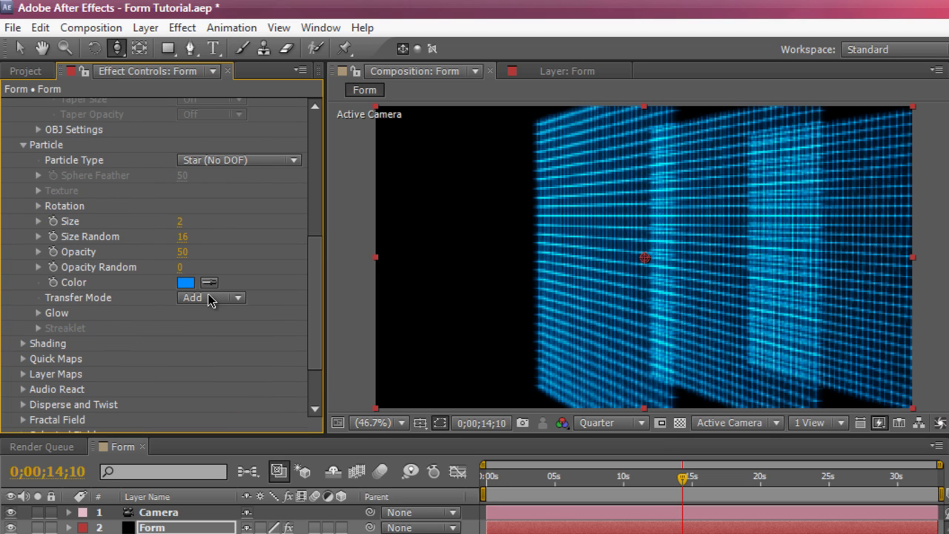
pyautogui.click(38, 313)
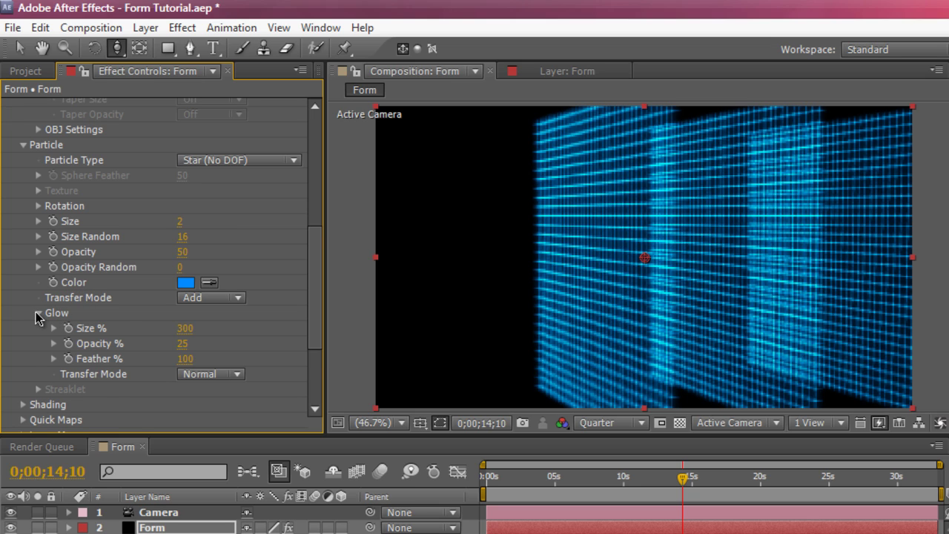
pyautogui.click(38, 312)
pyautogui.scroll(2, 77, 328)
pyautogui.scroll(-1, 70, 326)
pyautogui.scroll(-1, 67, 326)
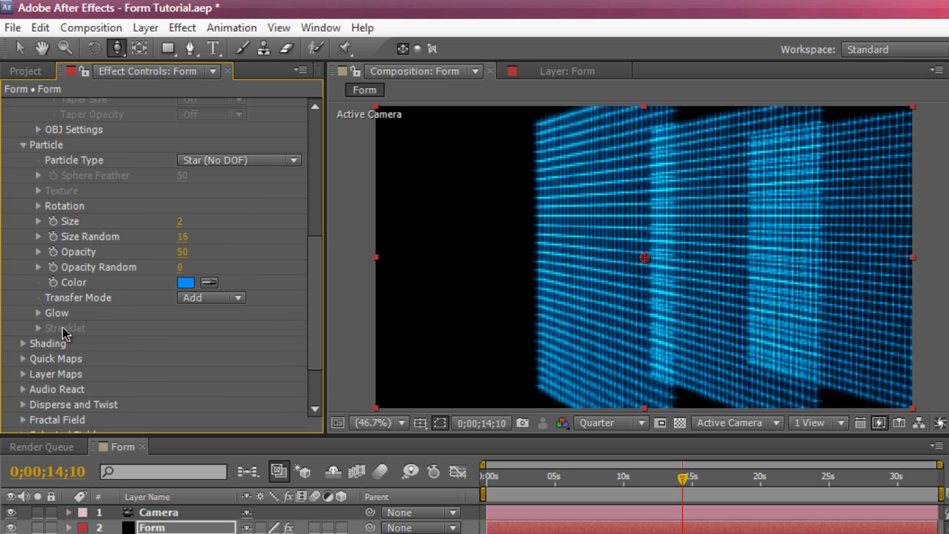
pyautogui.scroll(1, 65, 330)
pyautogui.scroll(4, 200, 170)
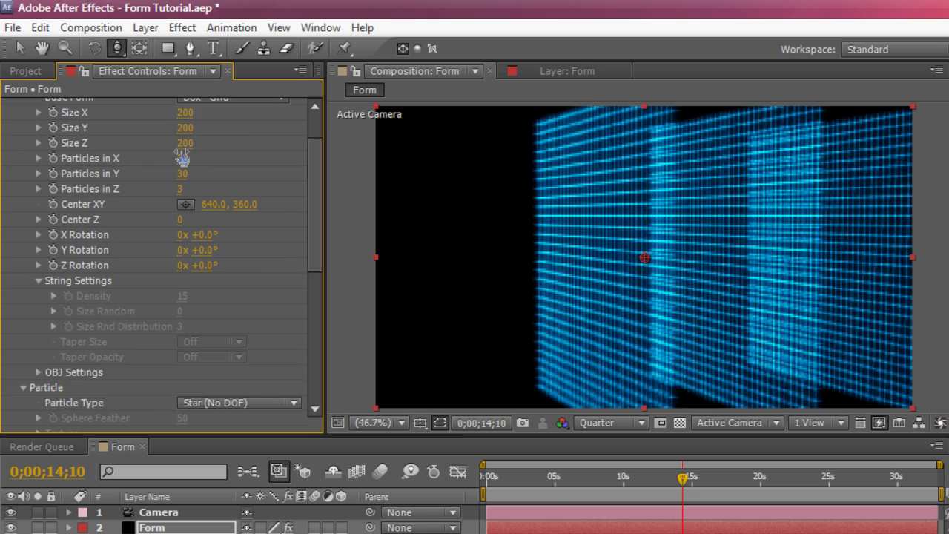
pyautogui.scroll(-3, 181, 192)
pyautogui.scroll(-4, 92, 308)
# Turn the Form effect's Shading to On.
pyautogui.click(22, 276)
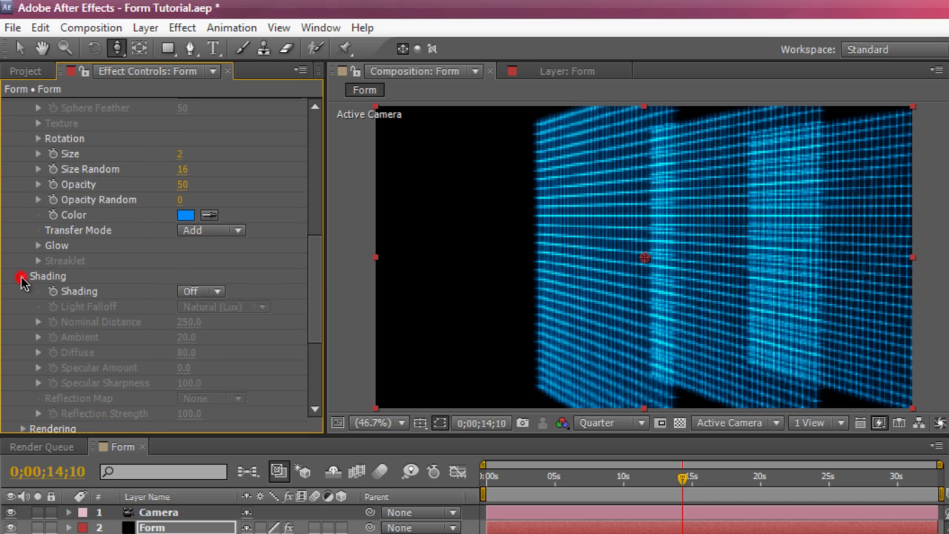
pyautogui.click(207, 271)
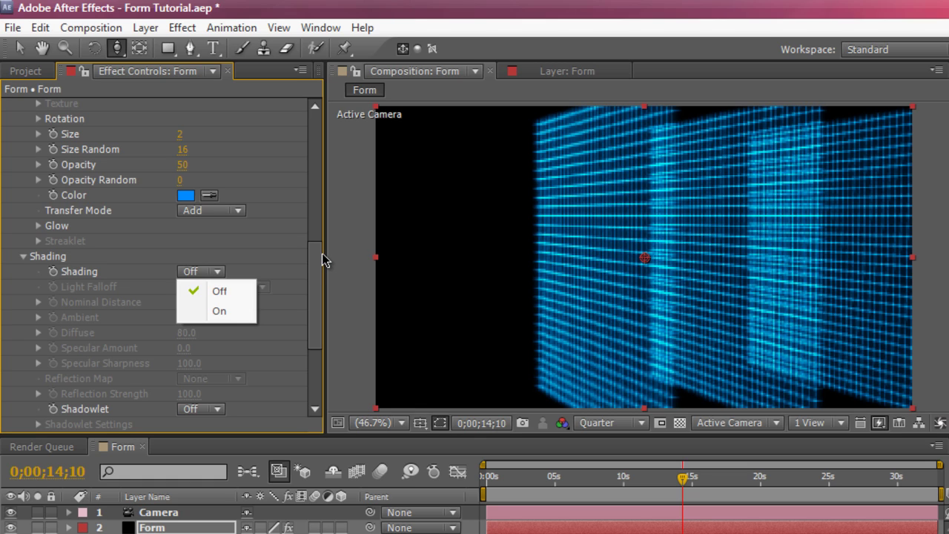
pyautogui.click(230, 308)
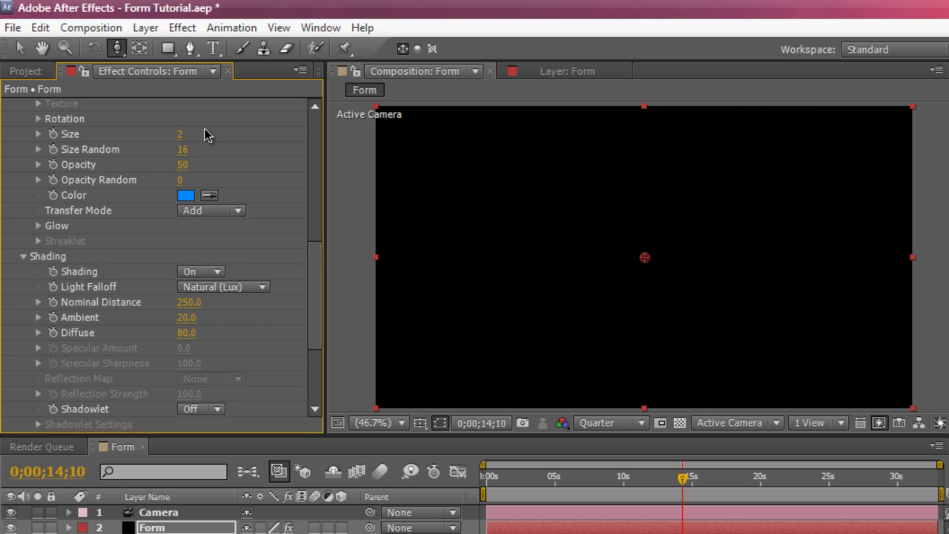
pyautogui.click(148, 28)
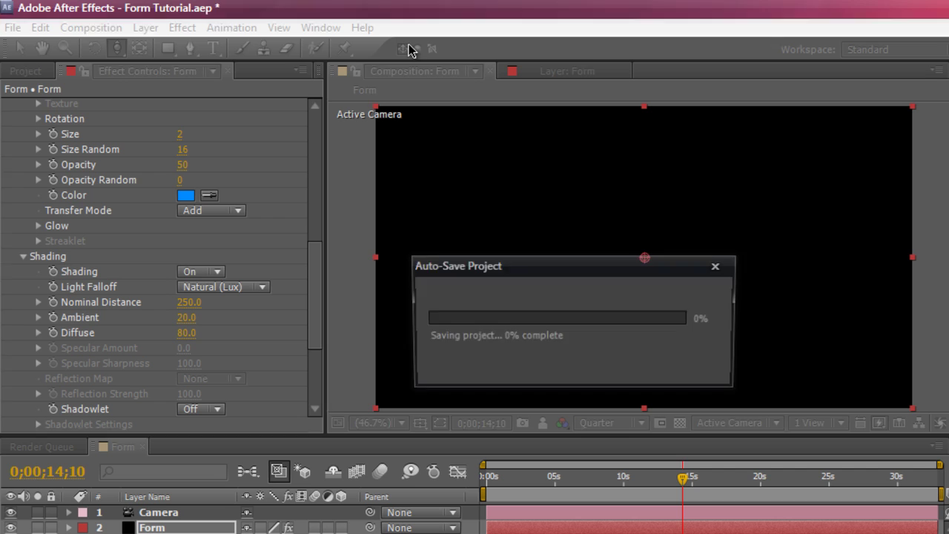
# Add a light layer named 'Light' and set its Y position to 321.7.
pyautogui.click(145, 28)
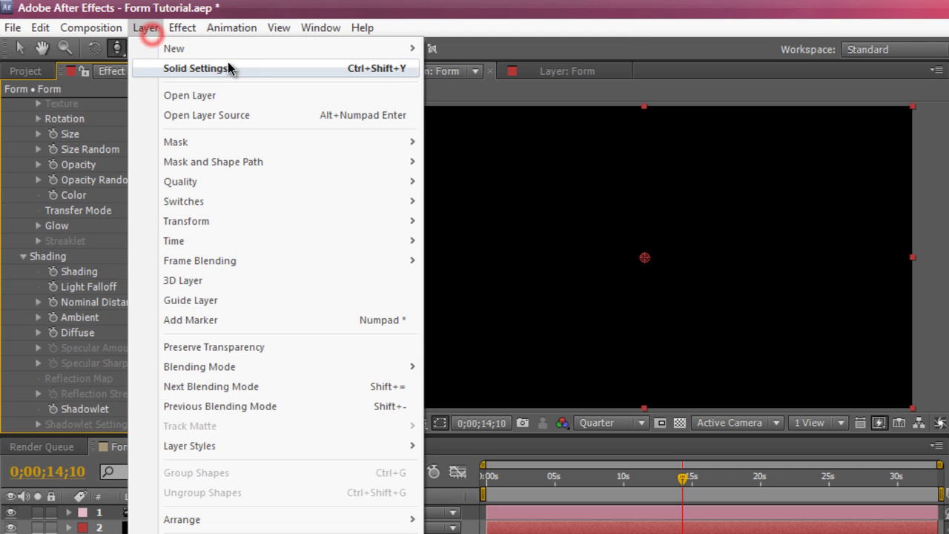
pyautogui.moveTo(409, 48)
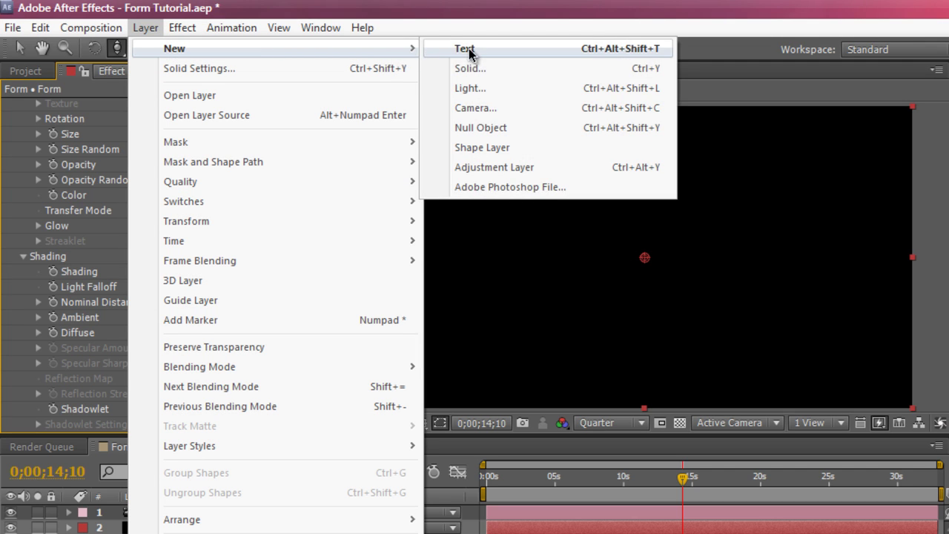
pyautogui.click(474, 87)
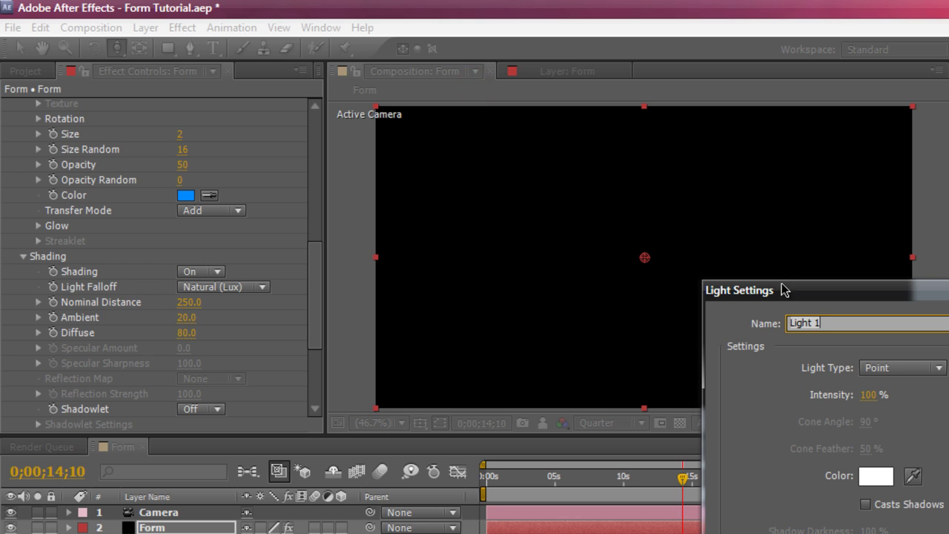
pyautogui.moveTo(784, 290); pyautogui.dragTo(729, 165)
pyautogui.write('Lig')
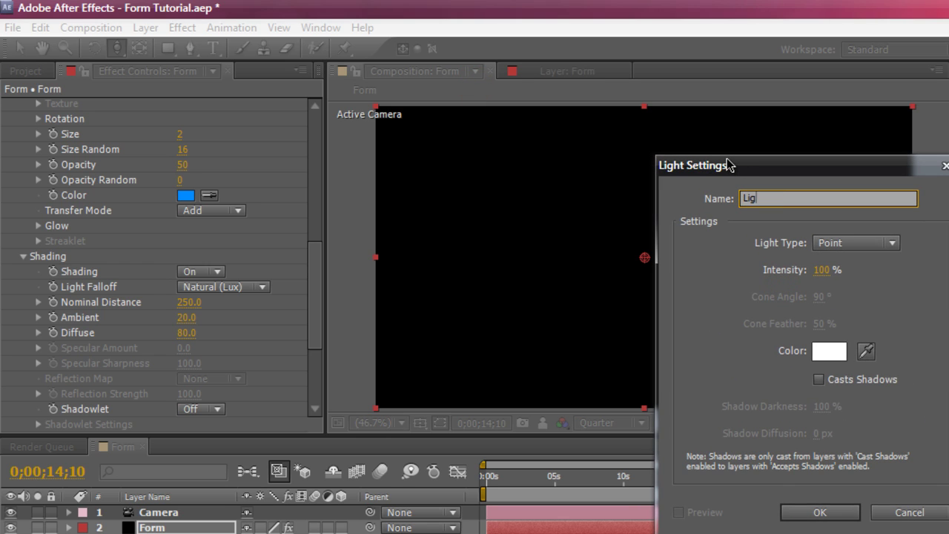
pyautogui.write('ht')
pyautogui.click(815, 510)
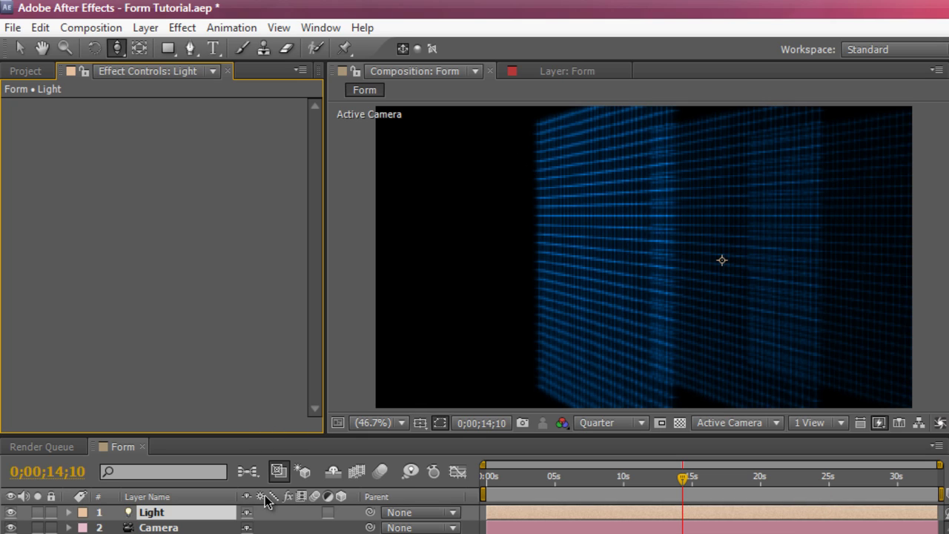
pyautogui.press('p')
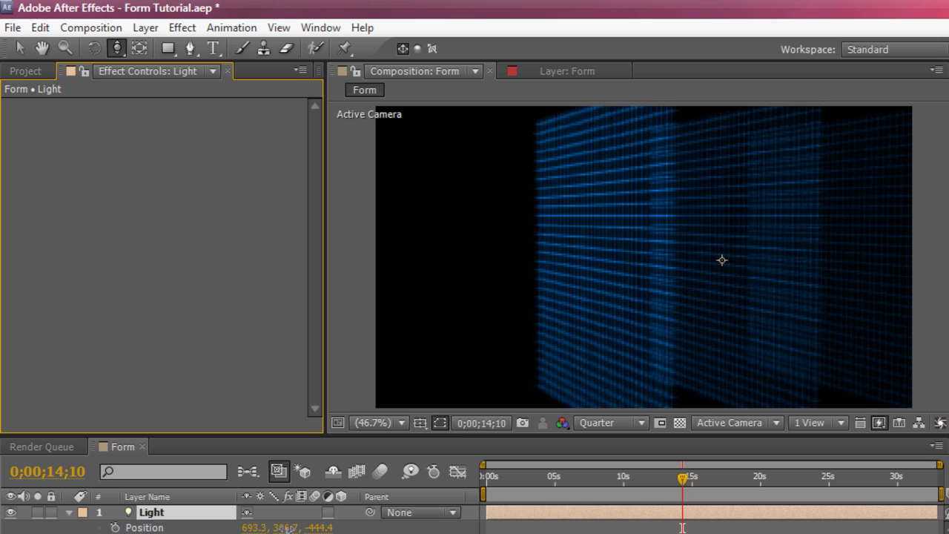
pyautogui.moveTo(286, 528)
pyautogui.mouseDown()
pyautogui.moveTo(297, 528)
pyautogui.moveTo(287, 528)
pyautogui.mouseUp()
# Delete the Light layer and reset the Form effect to its defaults.
pyautogui.press('Delete')
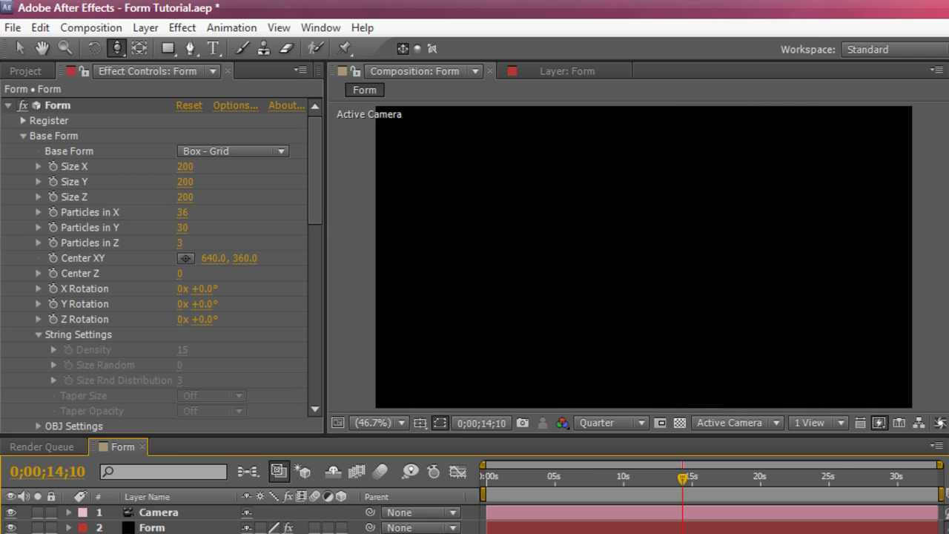
pyautogui.click(194, 106)
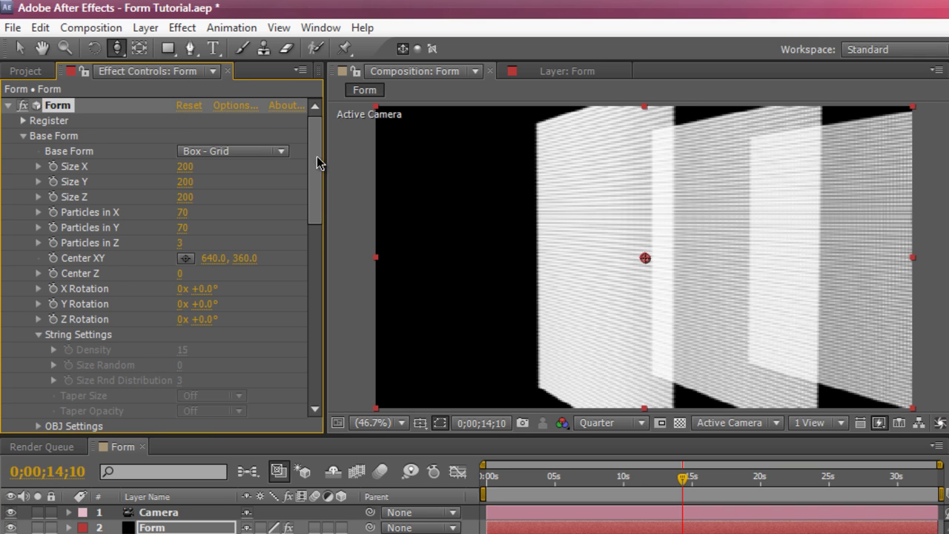
pyautogui.moveTo(317, 156); pyautogui.dragTo(318, 229)
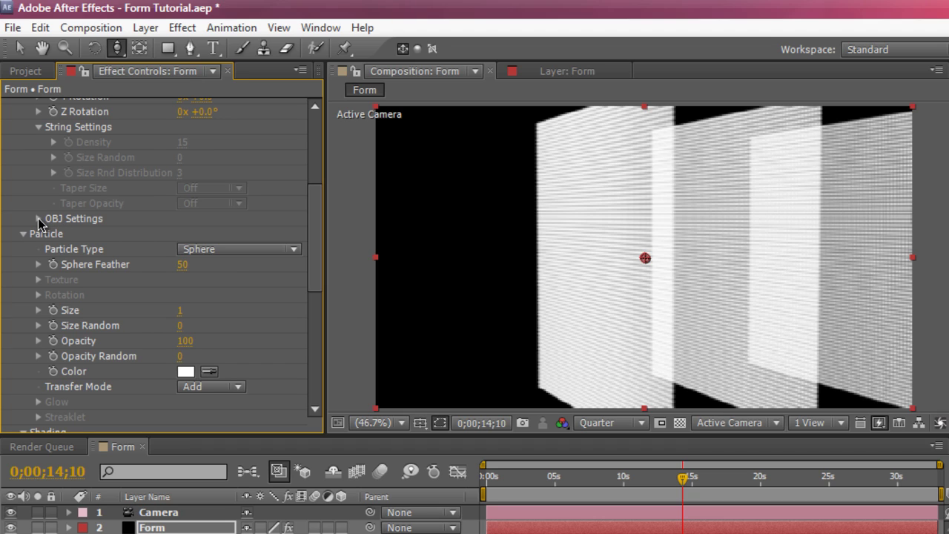
# Expand and collapse the OBJ Settings group to look over its options.
pyautogui.click(38, 220)
pyautogui.click(38, 219)
pyautogui.click(39, 219)
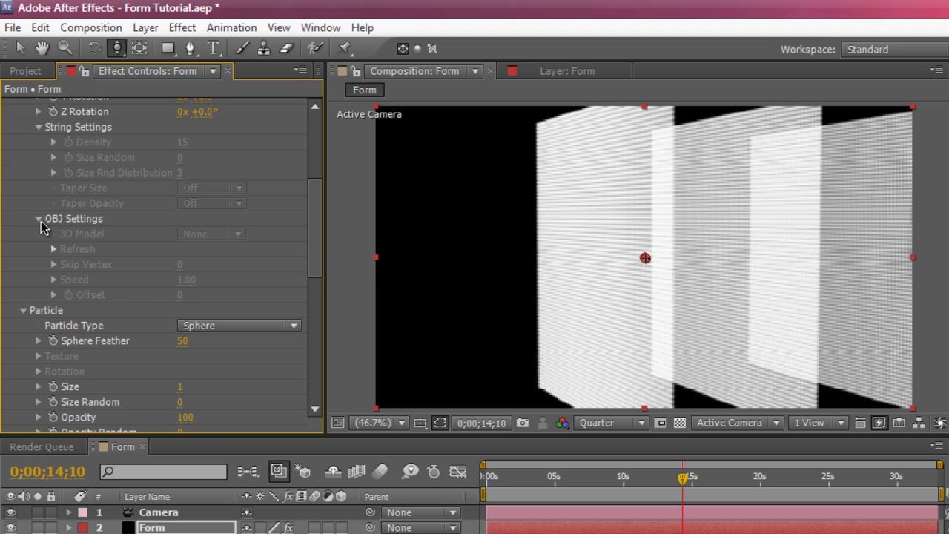
pyautogui.click(40, 218)
pyautogui.scroll(5, 41, 219)
pyautogui.scroll(-3, 40, 219)
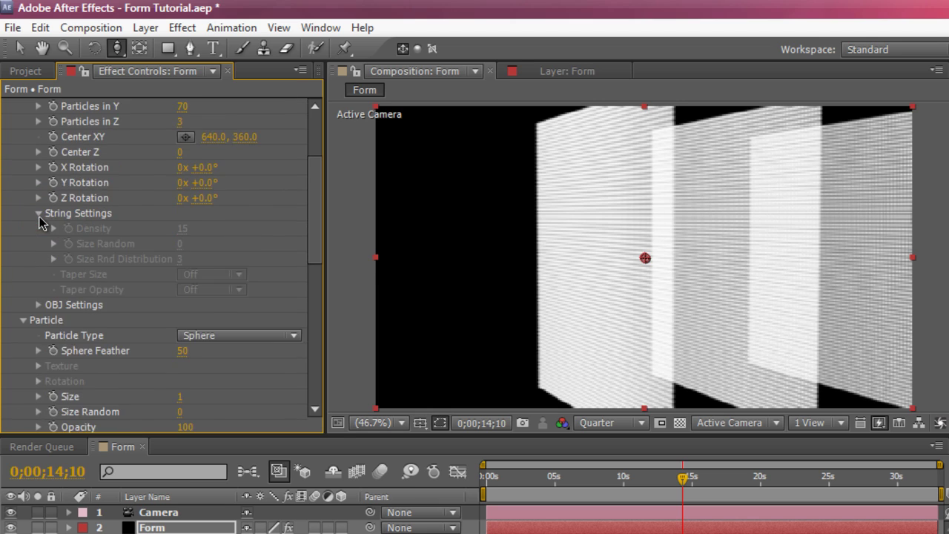
pyautogui.scroll(4, 40, 219)
pyautogui.click(24, 136)
pyautogui.click(24, 135)
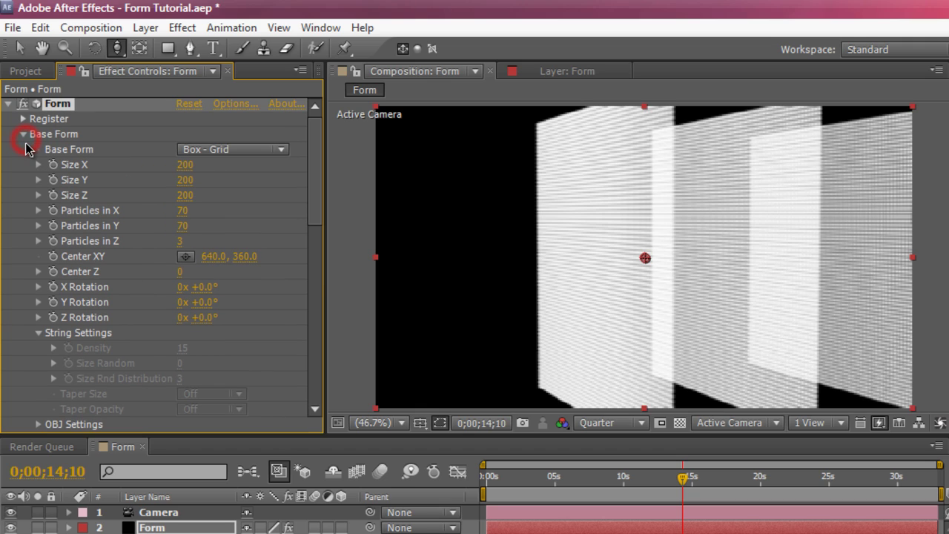
pyautogui.click(23, 134)
pyautogui.click(24, 149)
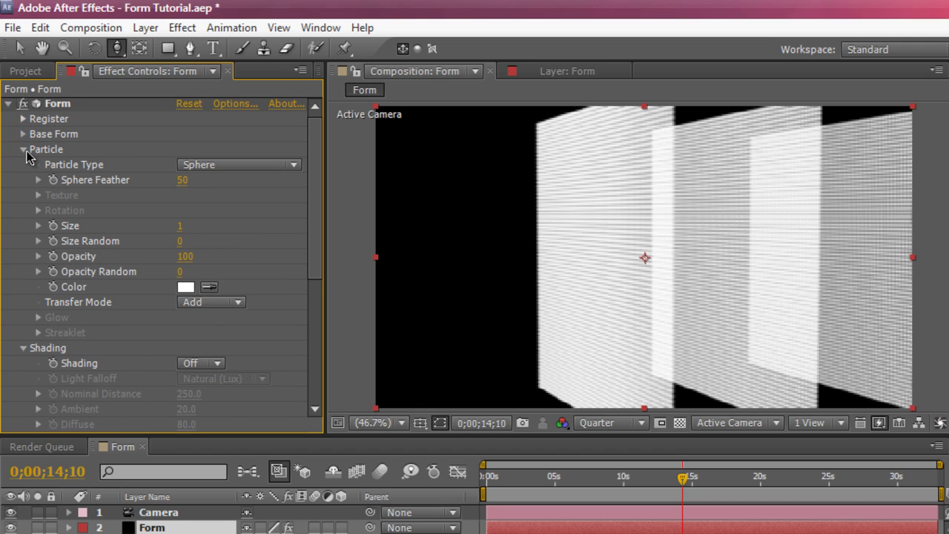
pyautogui.click(23, 149)
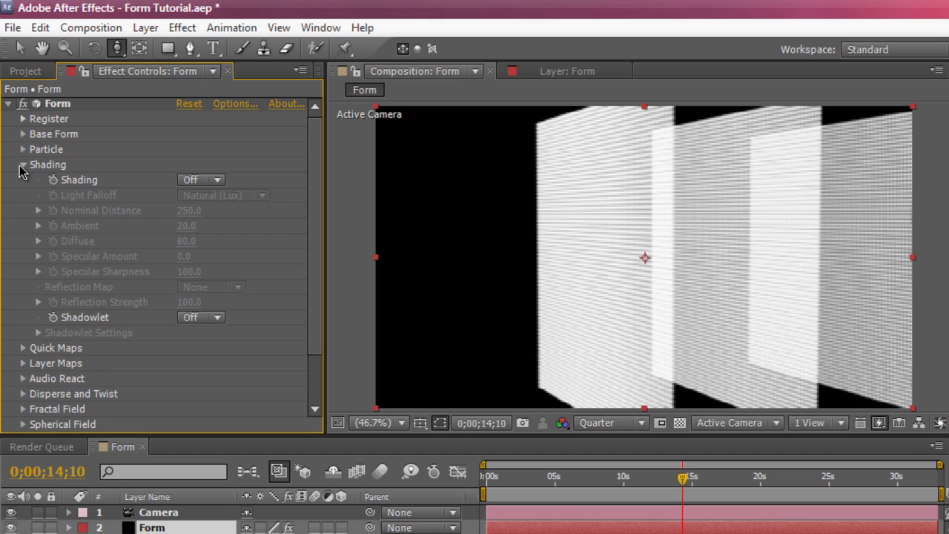
pyautogui.click(23, 166)
pyautogui.click(23, 182)
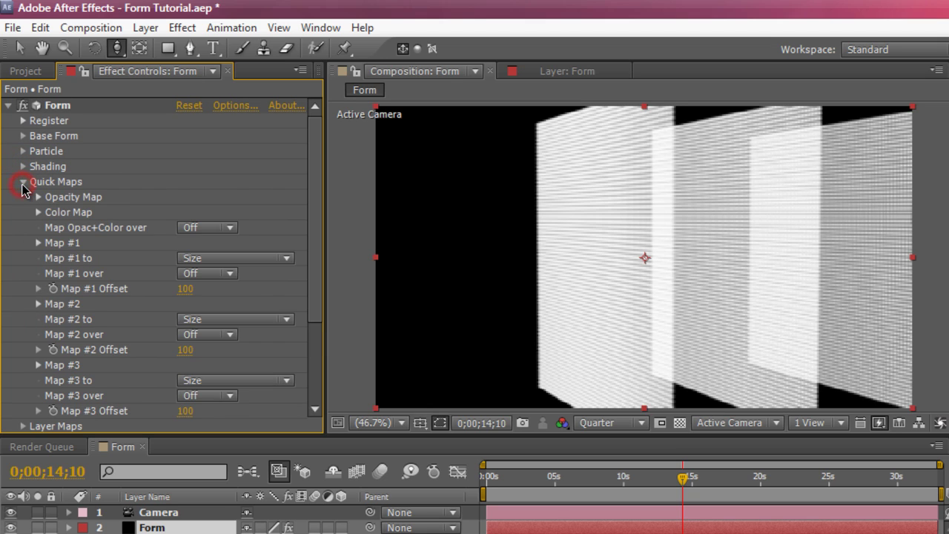
pyautogui.scroll(-3, 27, 200)
pyautogui.click(25, 346)
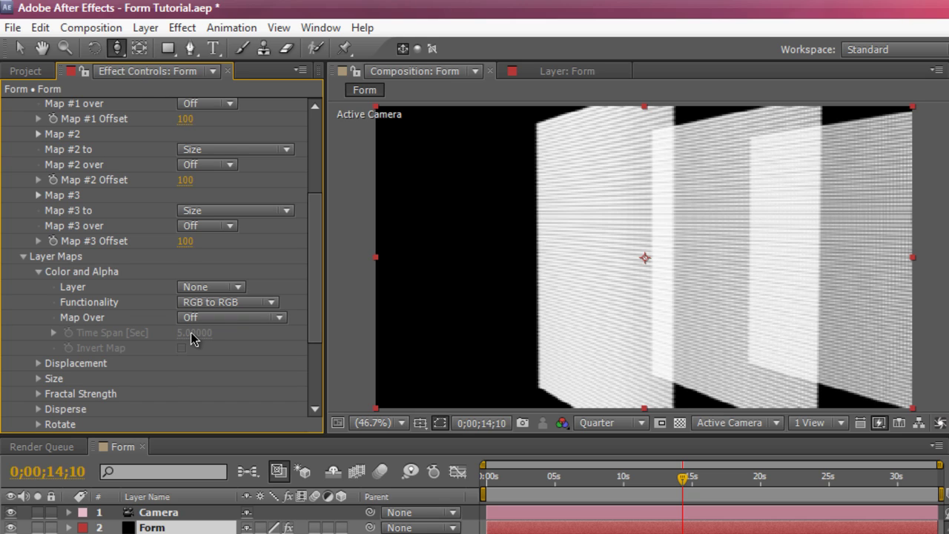
pyautogui.scroll(5, 191, 339)
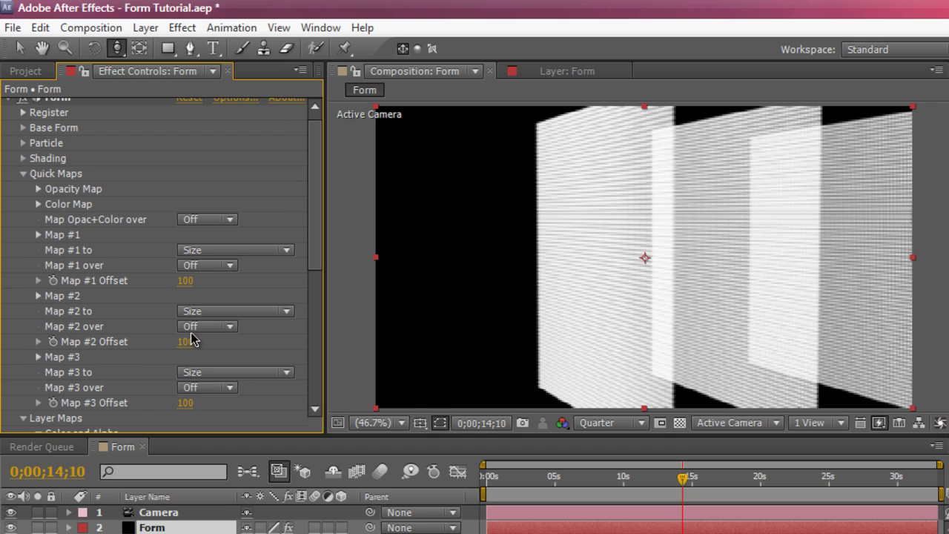
pyautogui.scroll(-1, 191, 339)
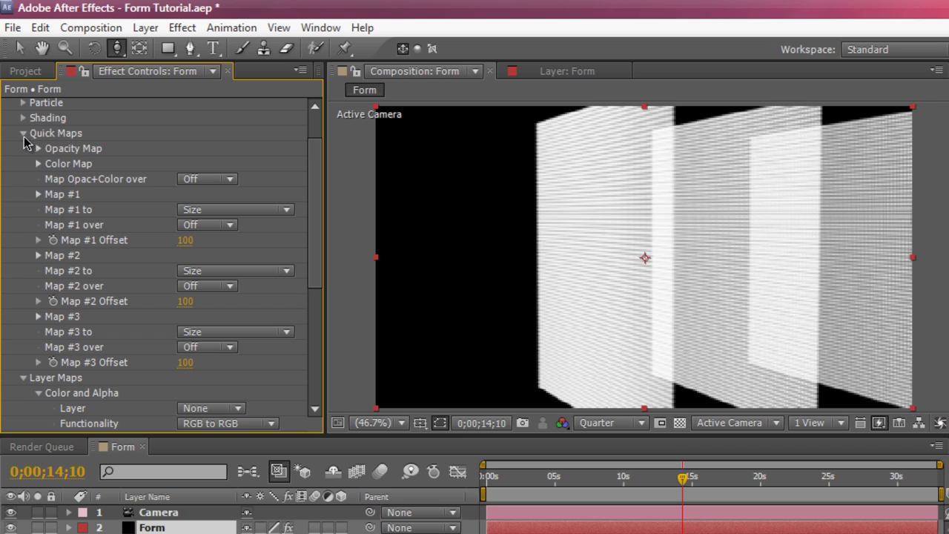
pyautogui.click(22, 134)
pyautogui.click(22, 148)
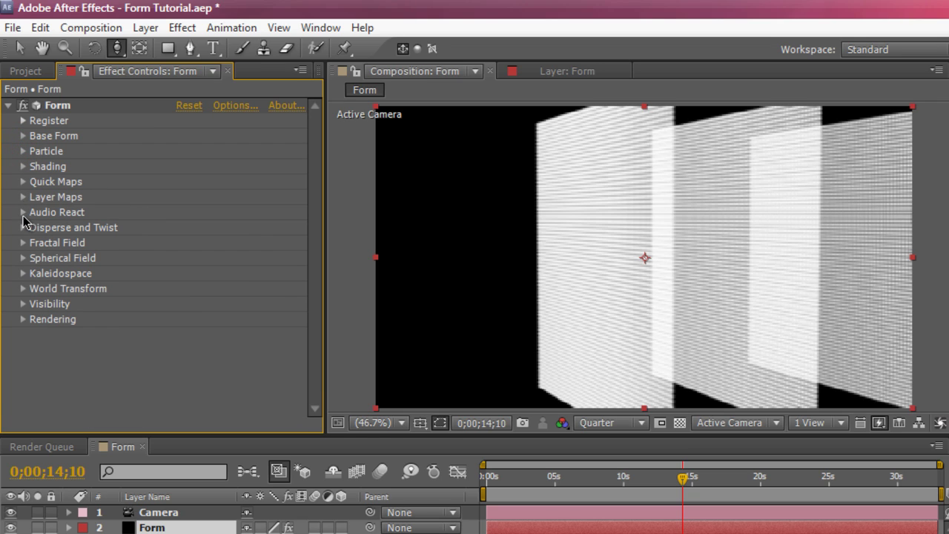
# Check Audio React, leaving the audio layer on None and Reactor 1 Map To Off, then collapse it.
pyautogui.click(23, 212)
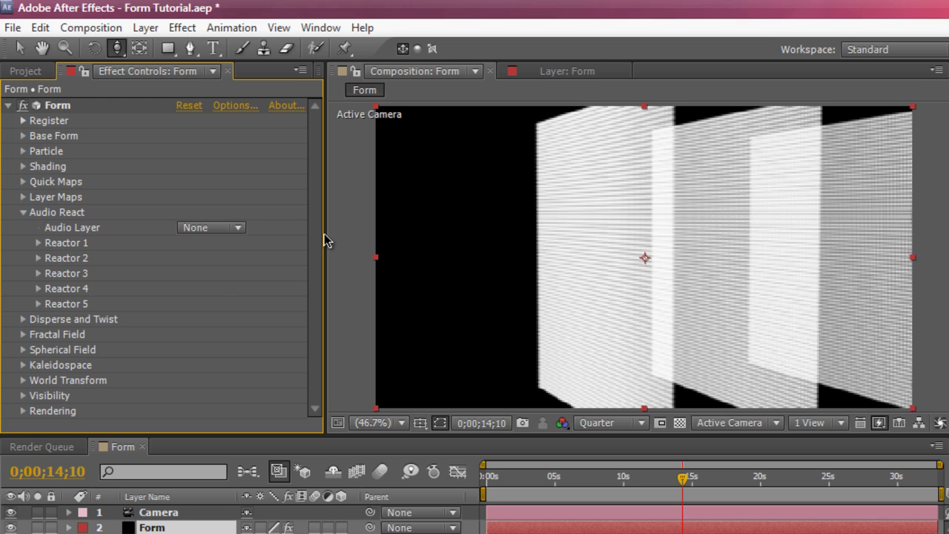
pyautogui.click(229, 229)
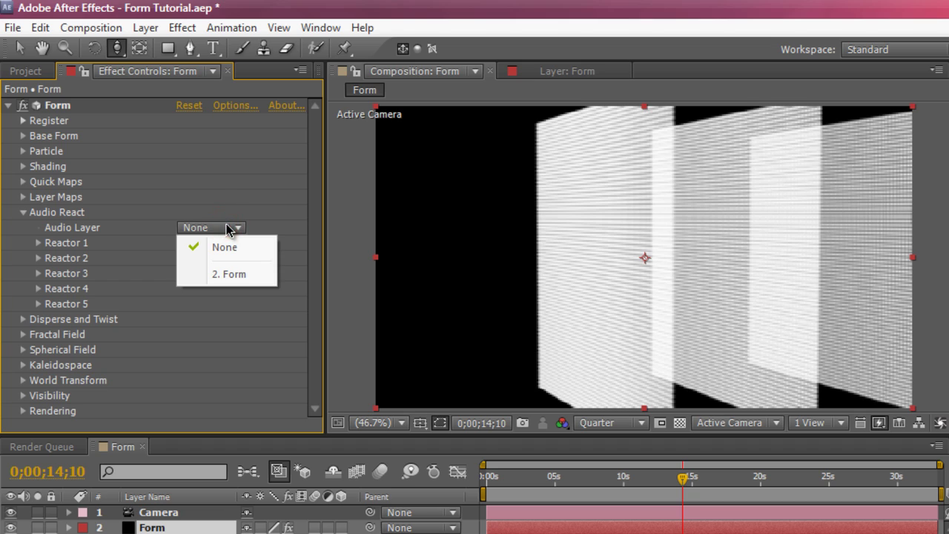
pyautogui.click(59, 243)
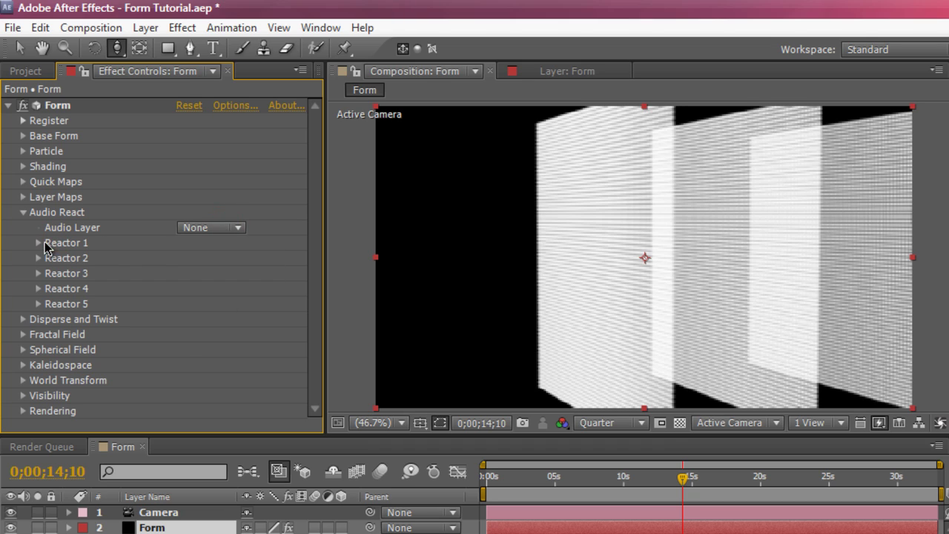
pyautogui.click(39, 243)
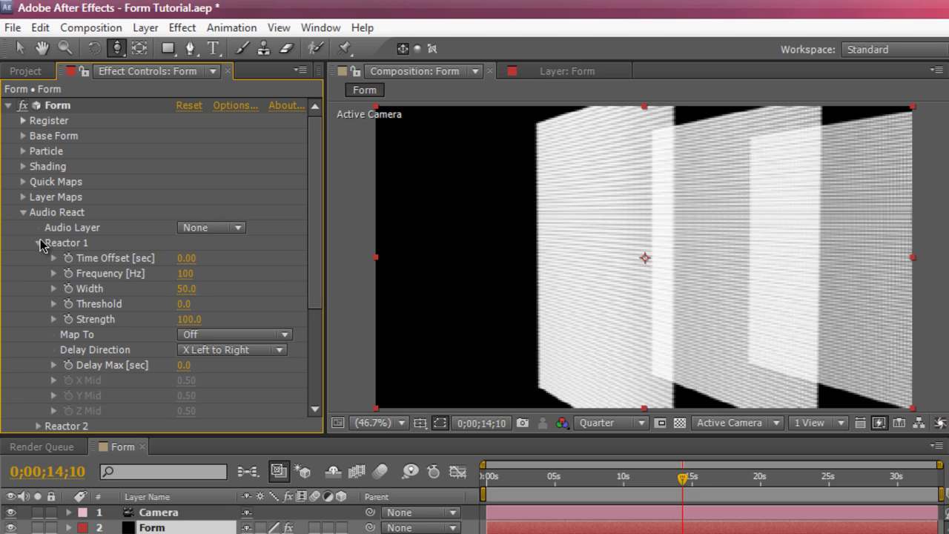
pyautogui.scroll(-2, 40, 241)
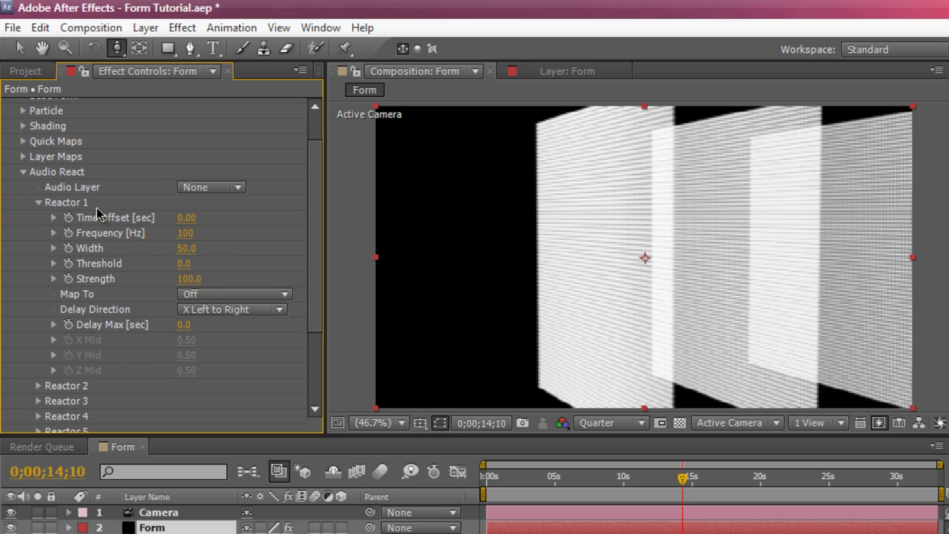
pyautogui.click(209, 309)
pyautogui.click(208, 294)
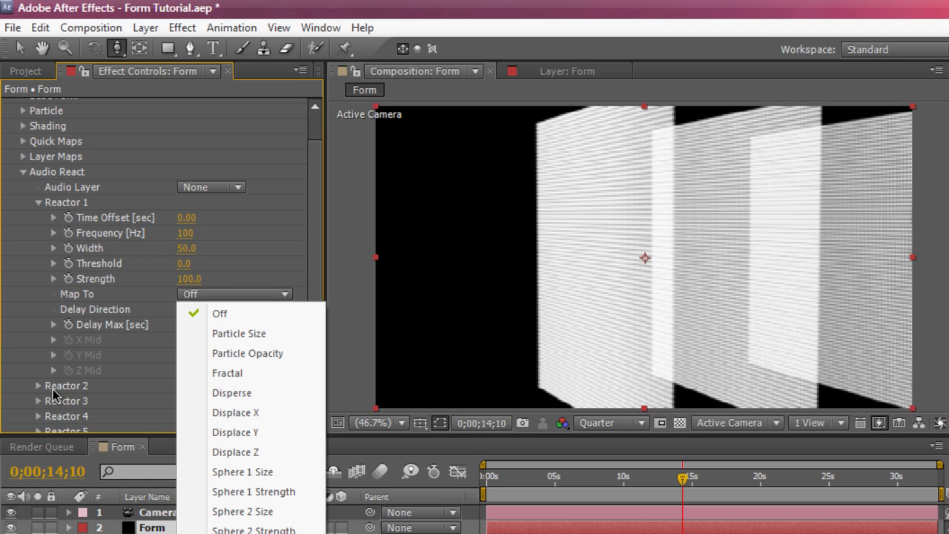
pyautogui.click(22, 171)
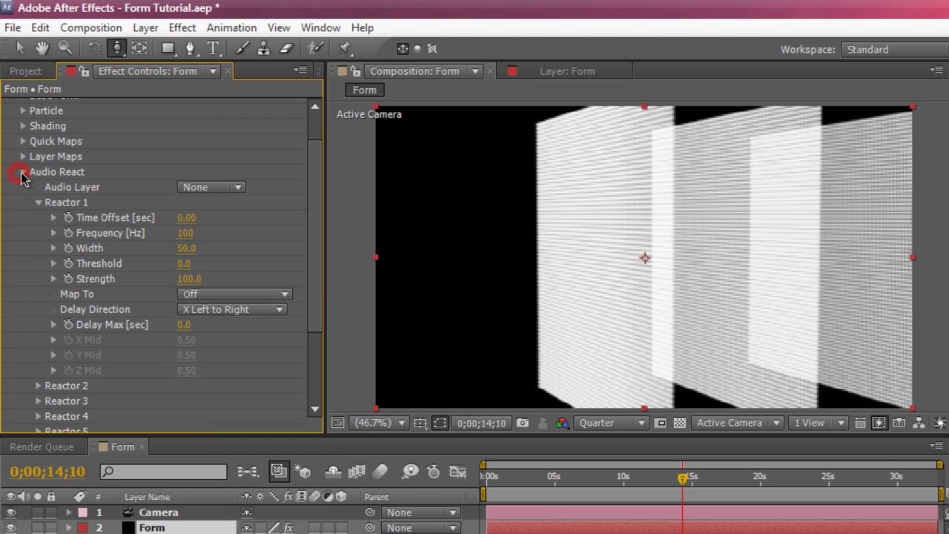
pyautogui.click(23, 171)
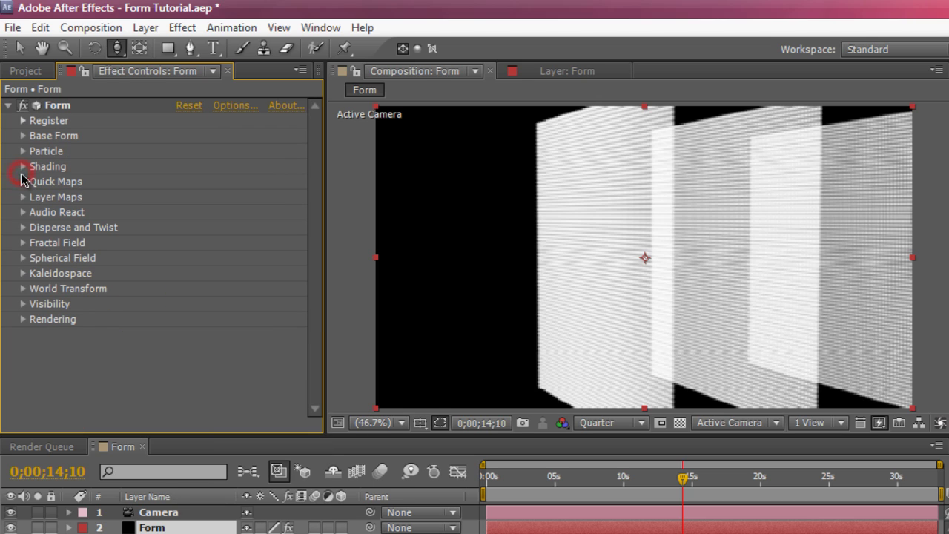
# Open Disperse and Twist, test a higher Disperse, then reset Disperse to 0.
pyautogui.click(22, 228)
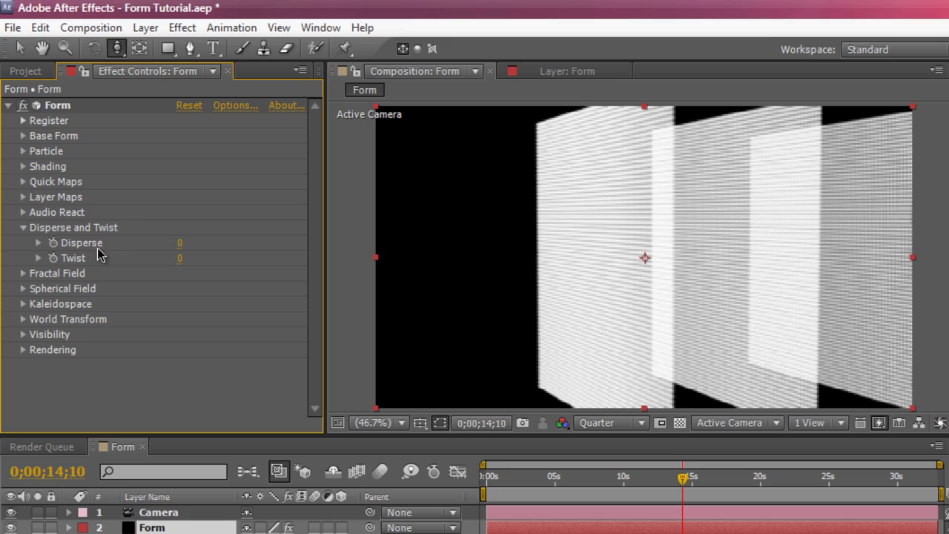
pyautogui.moveTo(176, 250)
pyautogui.mouseDown()
pyautogui.moveTo(255, 237)
pyautogui.moveTo(179, 243)
pyautogui.mouseUp()
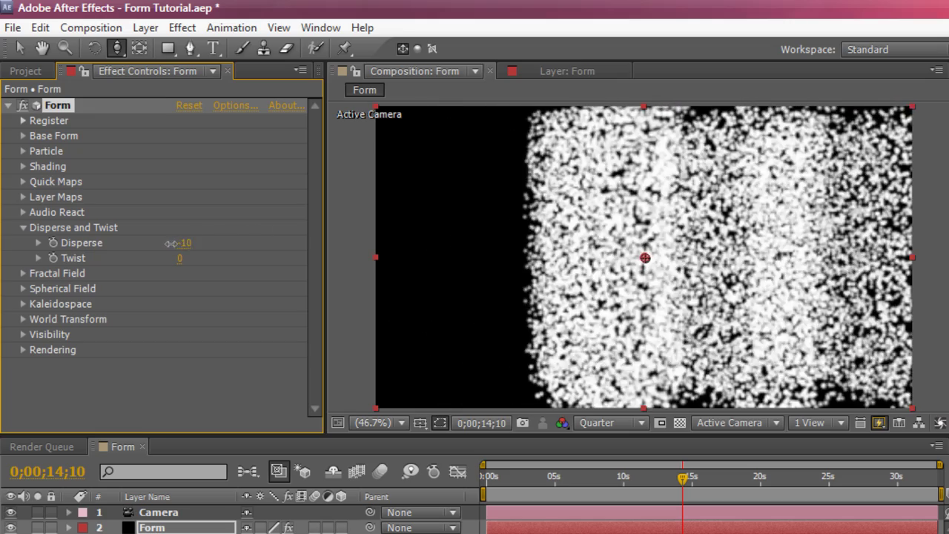
pyautogui.click(187, 243)
pyautogui.write('0')
pyautogui.press('Return')
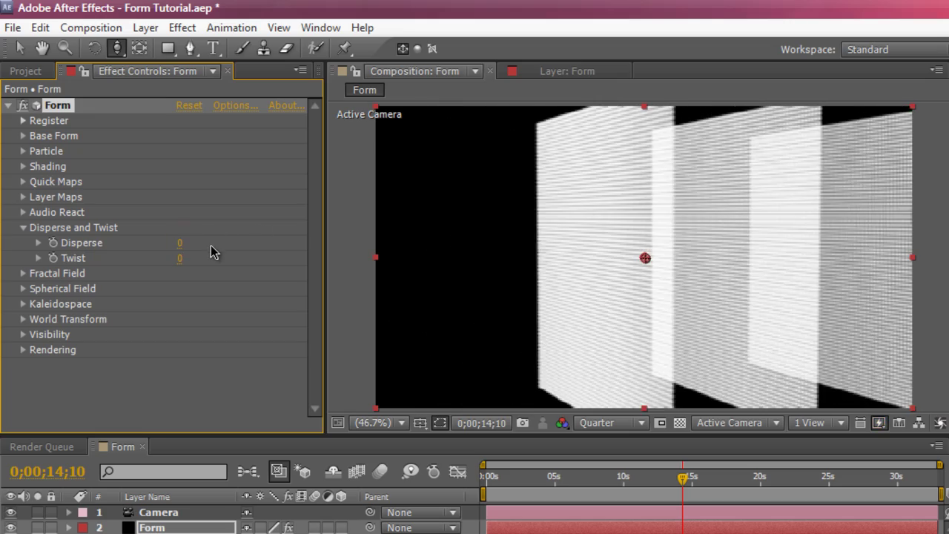
# Preview twisting the particle planes with Twist, then reset Twist to 0.
pyautogui.moveTo(178, 258); pyautogui.dragTo(203, 255)
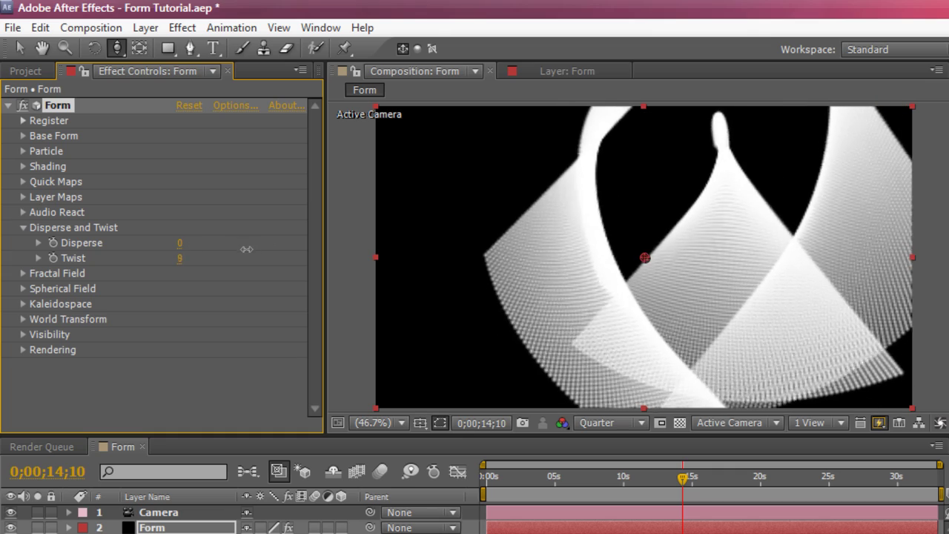
pyautogui.moveTo(246, 249); pyautogui.dragTo(184, 279)
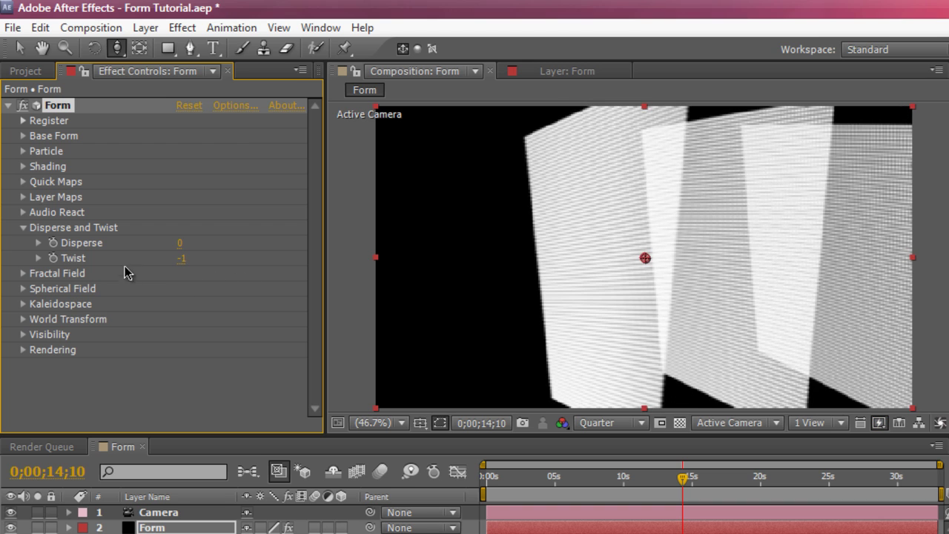
pyautogui.click(180, 259)
pyautogui.write('0')
pyautogui.press('Return')
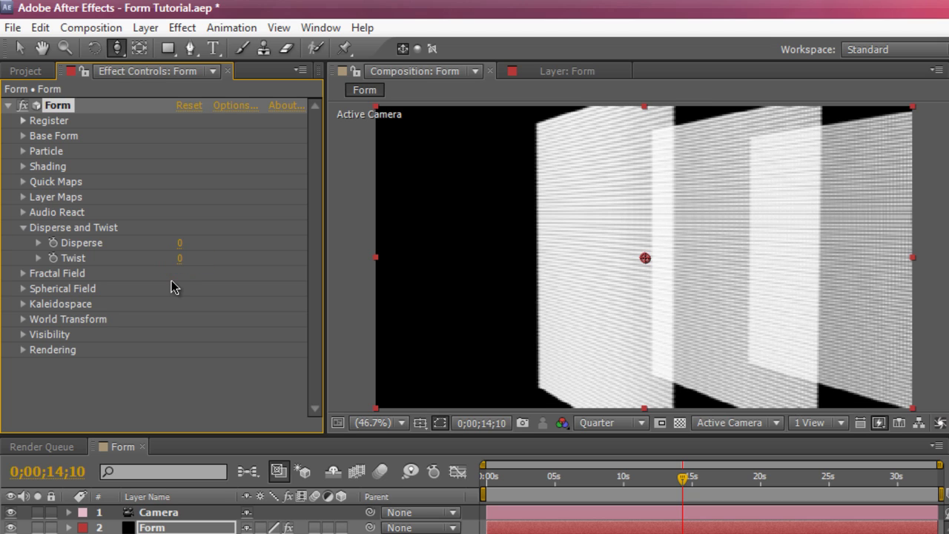
# Open Fractal Field and set Affect Size and Affect Opacity both to 1.
pyautogui.click(24, 229)
pyautogui.click(23, 243)
pyautogui.scroll(-4, 30, 245)
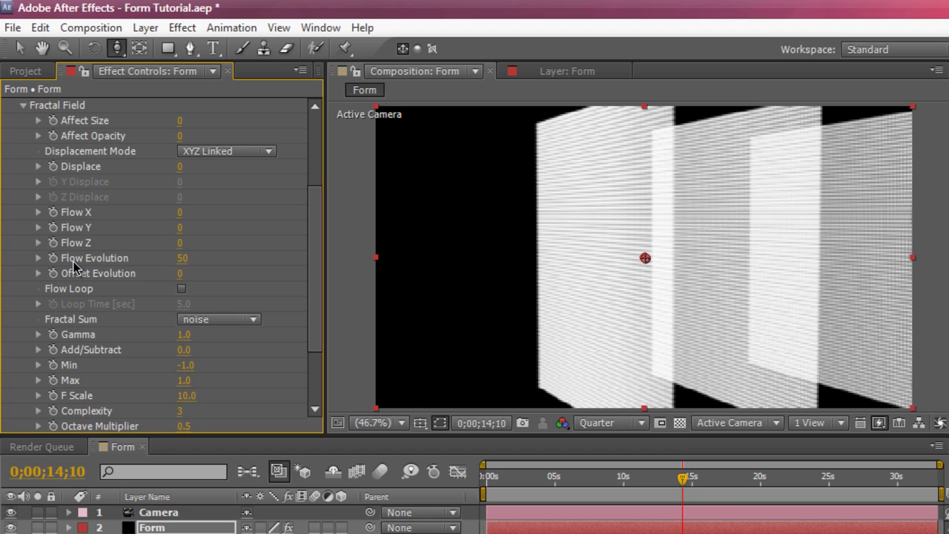
pyautogui.scroll(1, 170, 159)
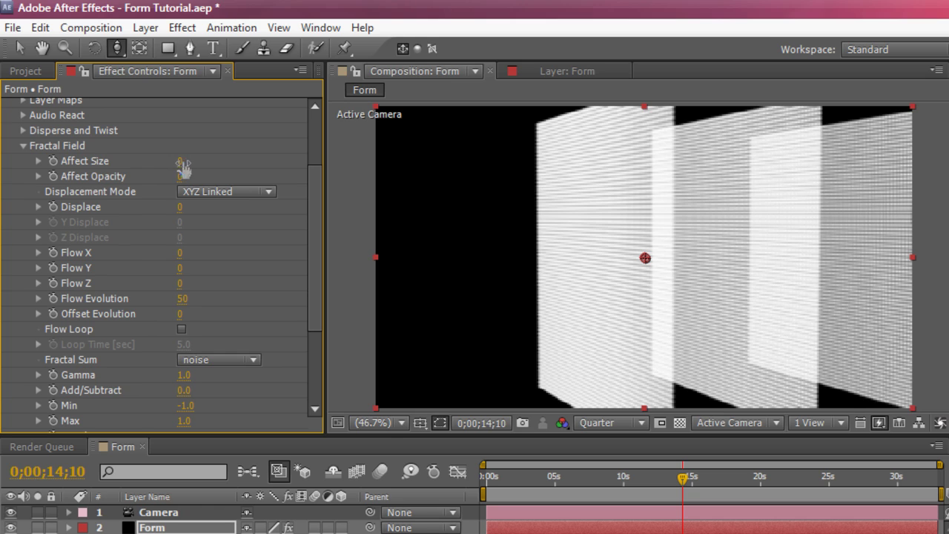
pyautogui.click(181, 163)
pyautogui.write('1')
pyautogui.press('Return')
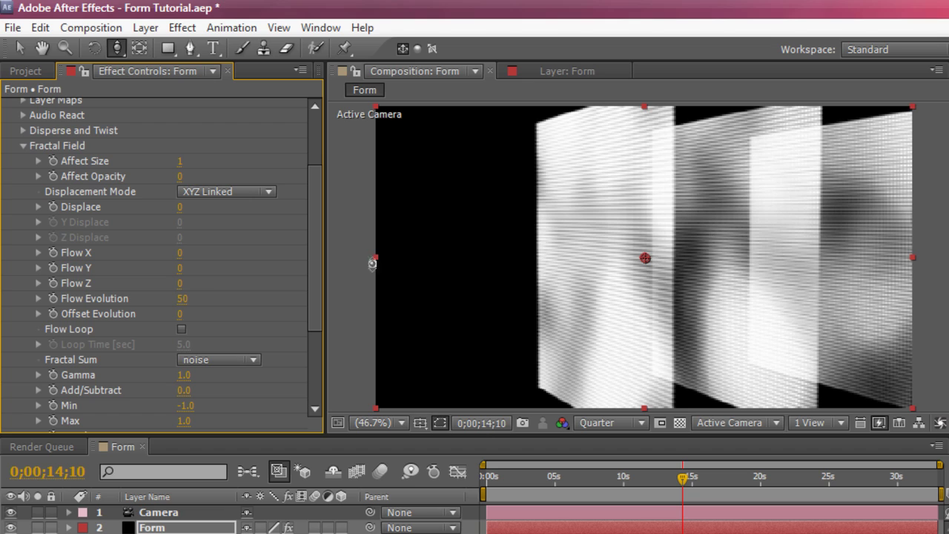
pyautogui.click(179, 177)
pyautogui.write('1')
pyautogui.press('Return')
# Raise Fractal Field Displace to about 99, orbiting the camera to view the warped planes.
pyautogui.moveTo(180, 207)
pyautogui.mouseDown()
pyautogui.moveTo(308, 197)
pyautogui.moveTo(269, 191)
pyautogui.mouseUp()
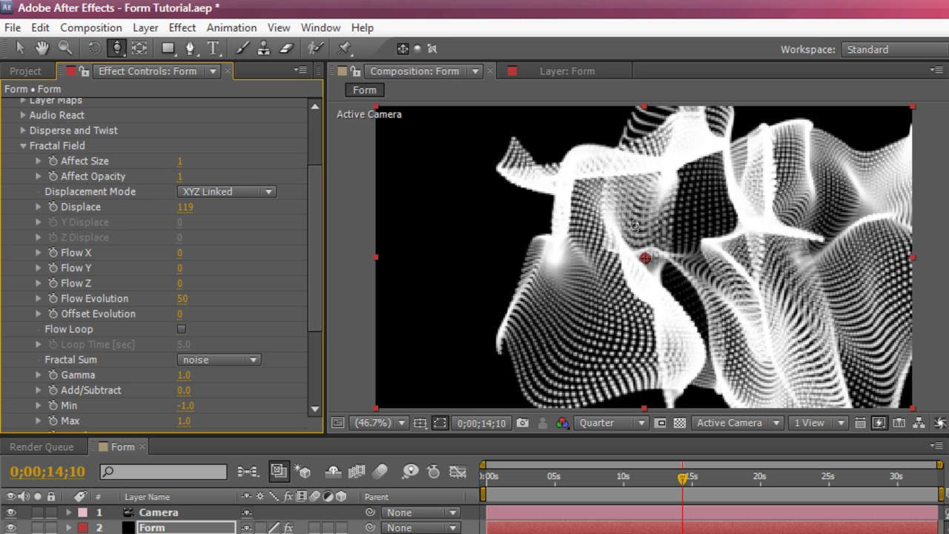
pyautogui.moveTo(634, 265); pyautogui.dragTo(636, 244)
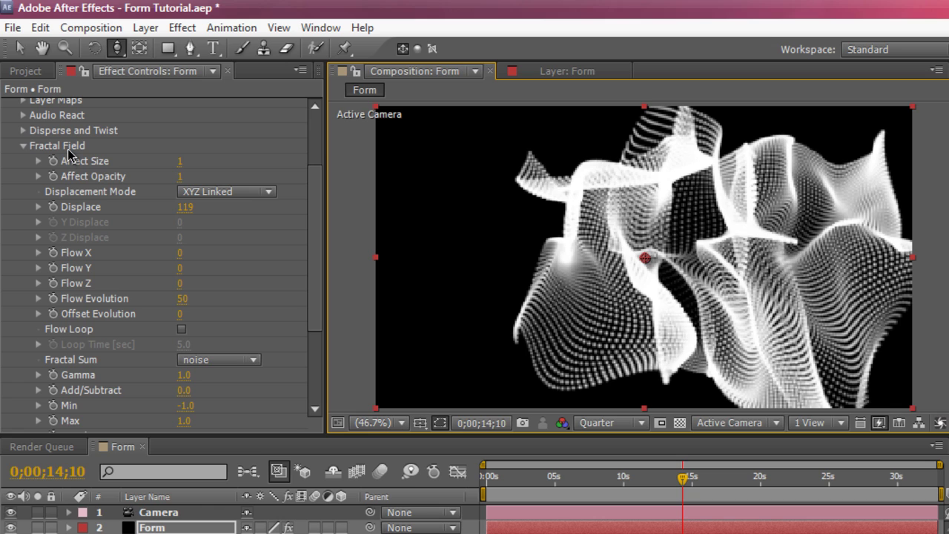
pyautogui.moveTo(314, 200); pyautogui.dragTo(315, 215)
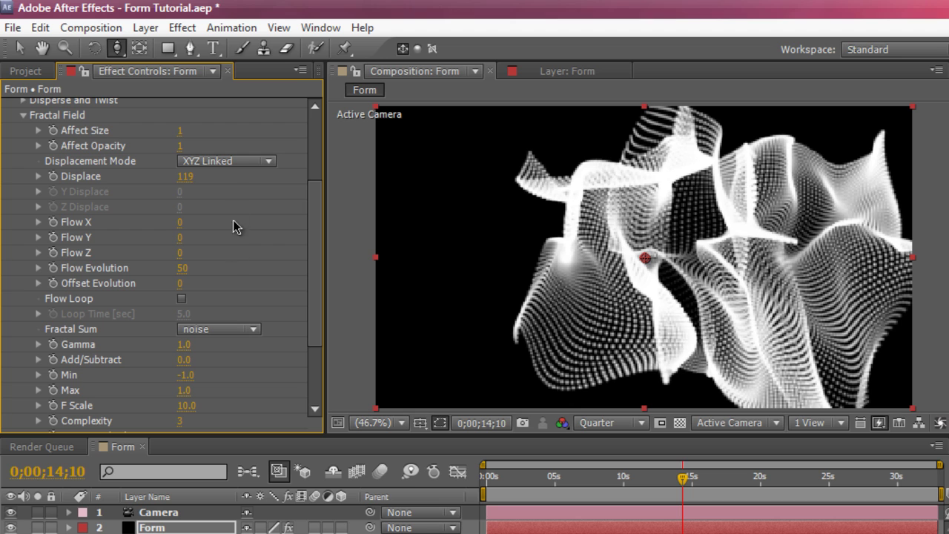
pyautogui.moveTo(188, 177)
pyautogui.mouseDown()
pyautogui.moveTo(214, 178)
pyautogui.moveTo(182, 191)
pyautogui.mouseUp()
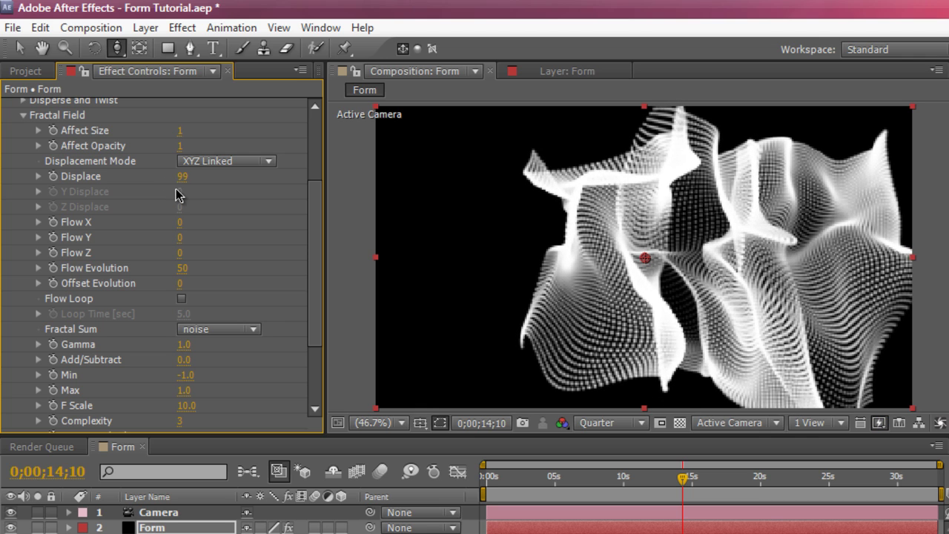
# Switch Displacement Mode to XYZ Individual with X Displace 153 and Y Displace 73, previewing at 0;00;07;24.
pyautogui.click(256, 160)
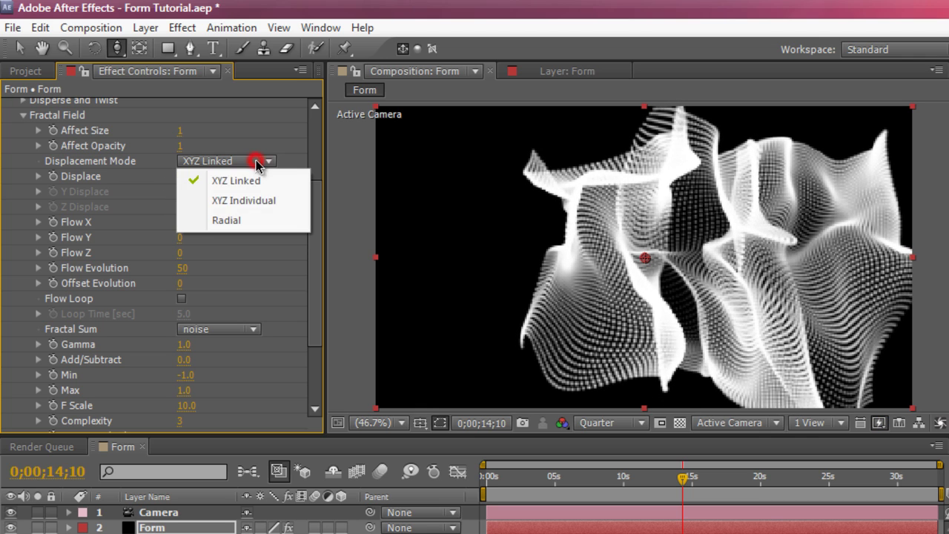
pyautogui.click(254, 200)
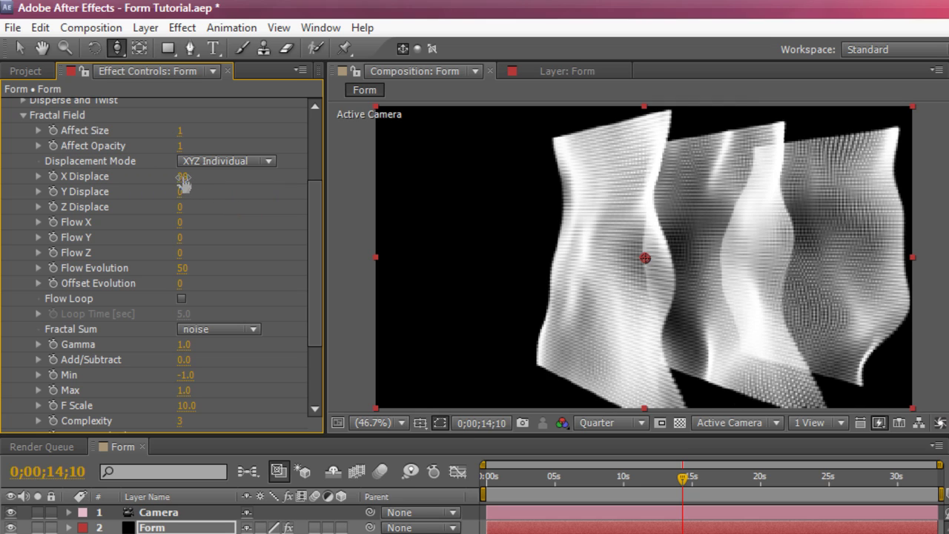
pyautogui.moveTo(184, 184); pyautogui.dragTo(184, 190)
pyautogui.moveTo(182, 177); pyautogui.dragTo(232, 229)
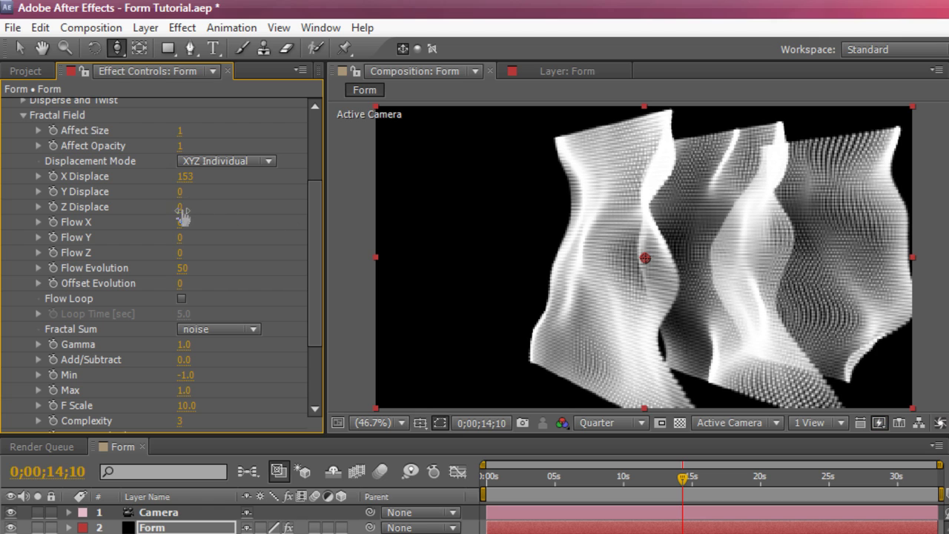
pyautogui.moveTo(181, 191); pyautogui.dragTo(239, 192)
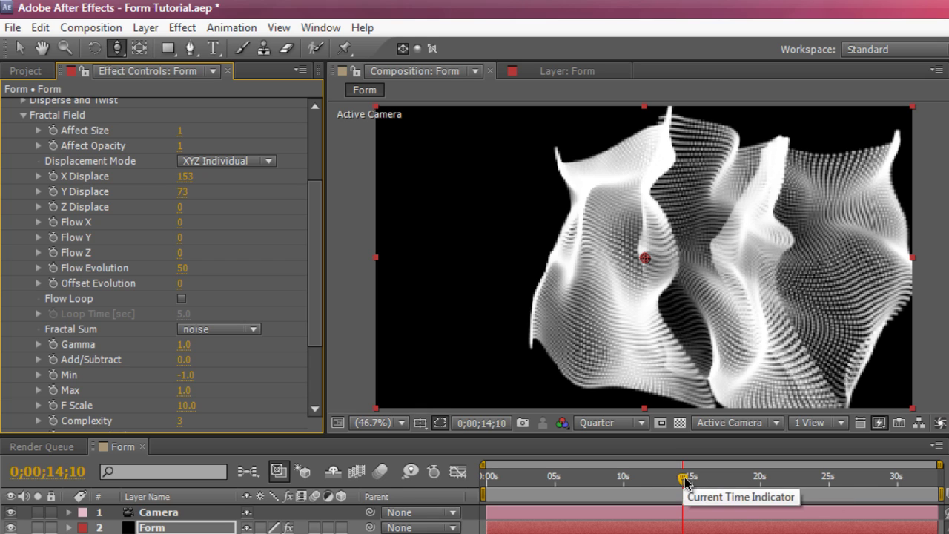
pyautogui.moveTo(682, 478); pyautogui.dragTo(566, 480)
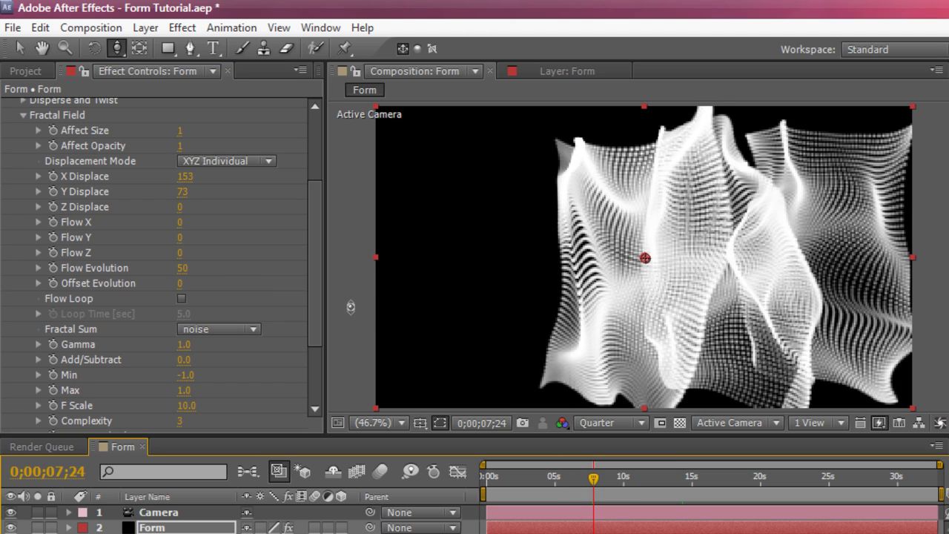
# Set Fractal Field Flow Z to -42 and Flow X to 71, scrubbing the timeline to preview the drift.
pyautogui.scroll(-1, 320, 297)
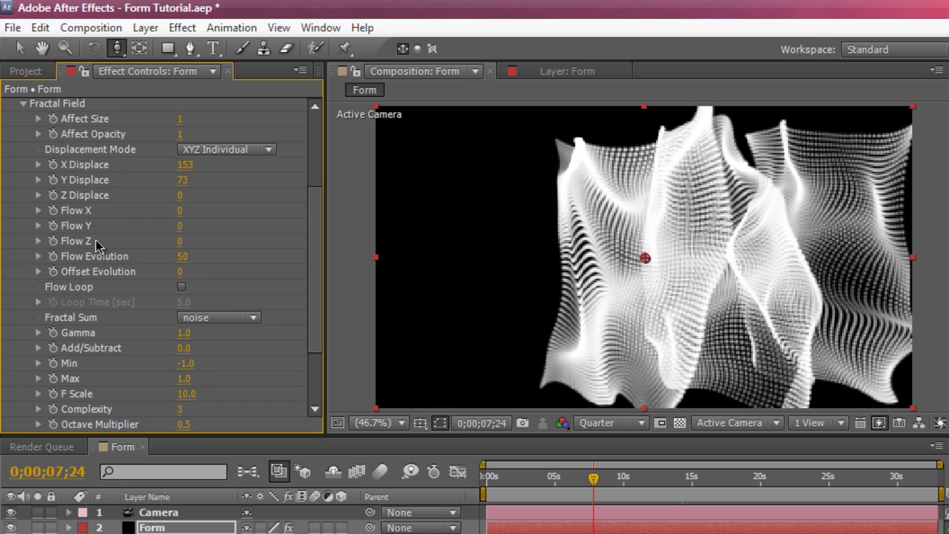
pyautogui.moveTo(180, 241); pyautogui.dragTo(147, 241)
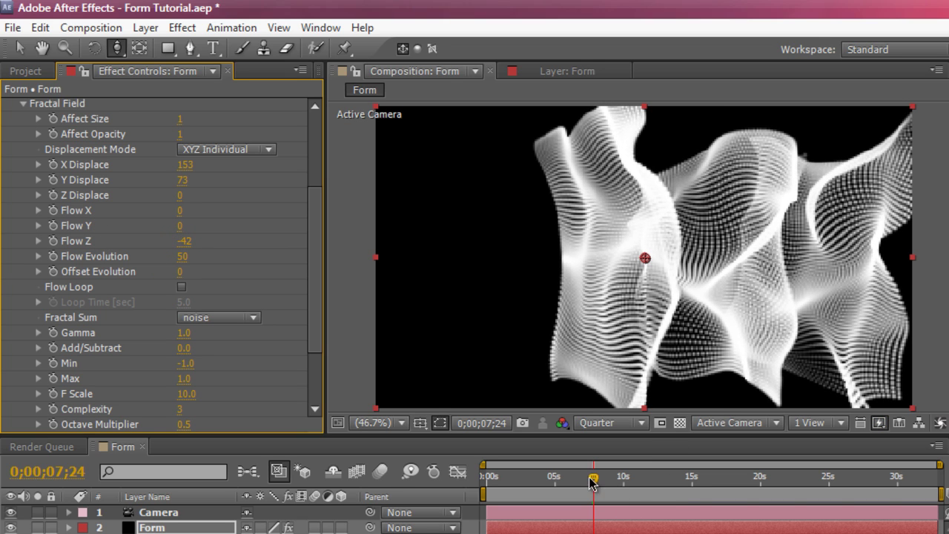
pyautogui.moveTo(592, 483); pyautogui.dragTo(684, 480)
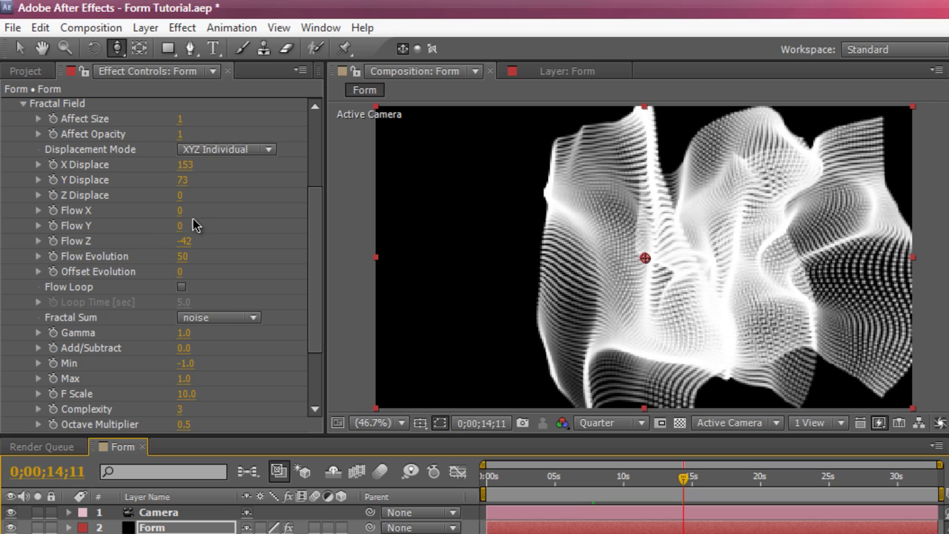
pyautogui.moveTo(179, 209); pyautogui.dragTo(231, 209)
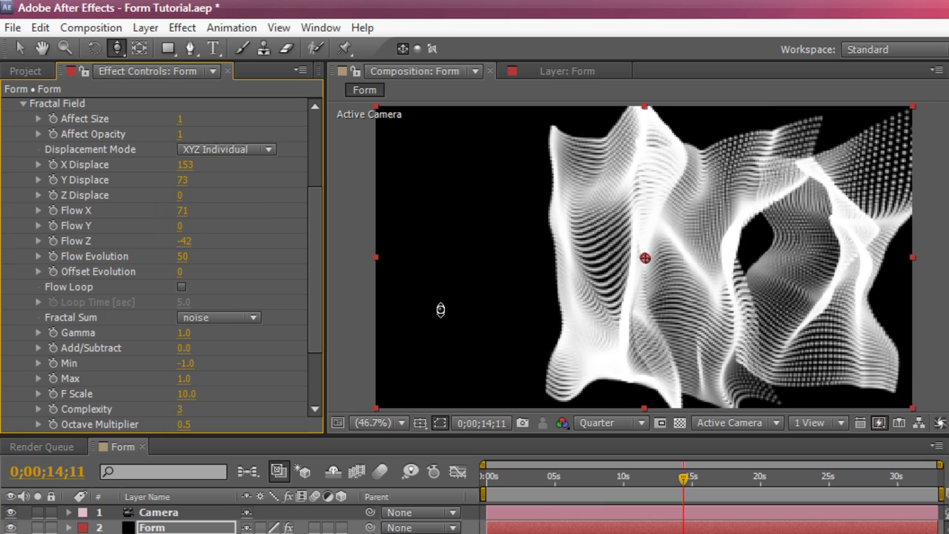
pyautogui.moveTo(684, 478); pyautogui.dragTo(758, 478)
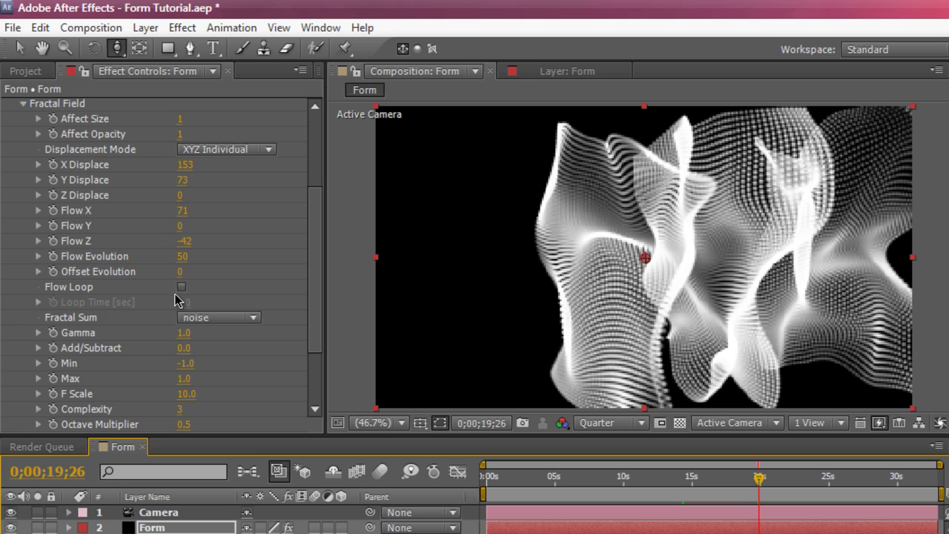
pyautogui.scroll(-1, 178, 301)
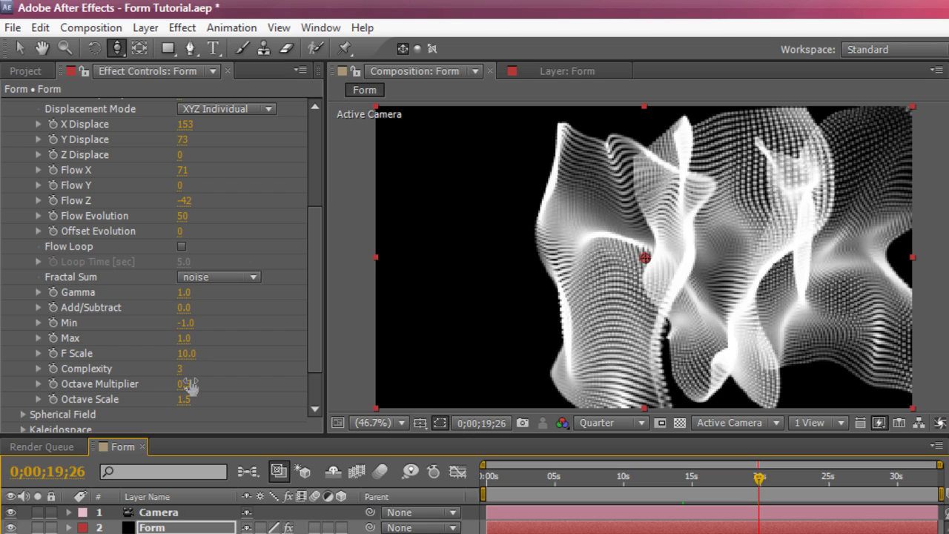
pyautogui.scroll(-2, 54, 300)
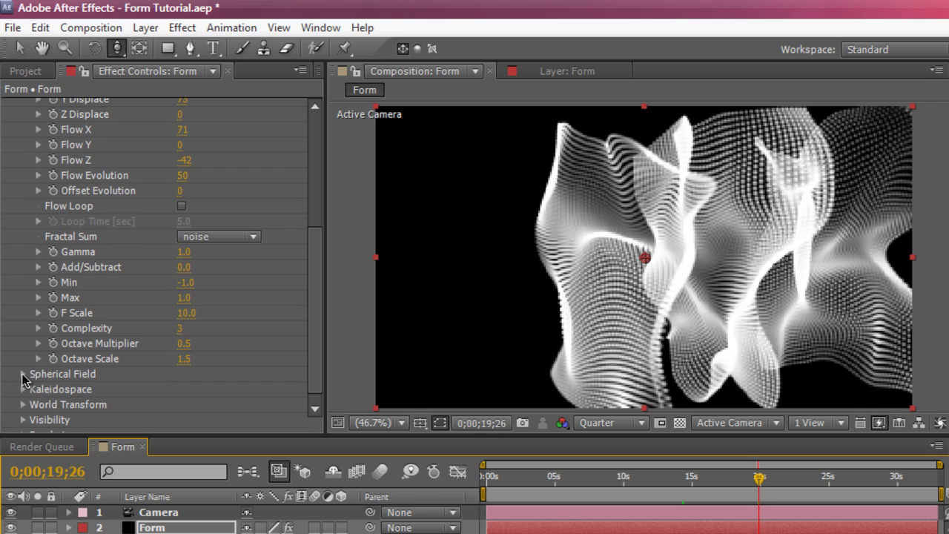
# Give Spherical Field Sphere 1 Strength 61, Scale X 390 and X Rotation 30°.
pyautogui.click(23, 374)
pyautogui.scroll(-2, 41, 382)
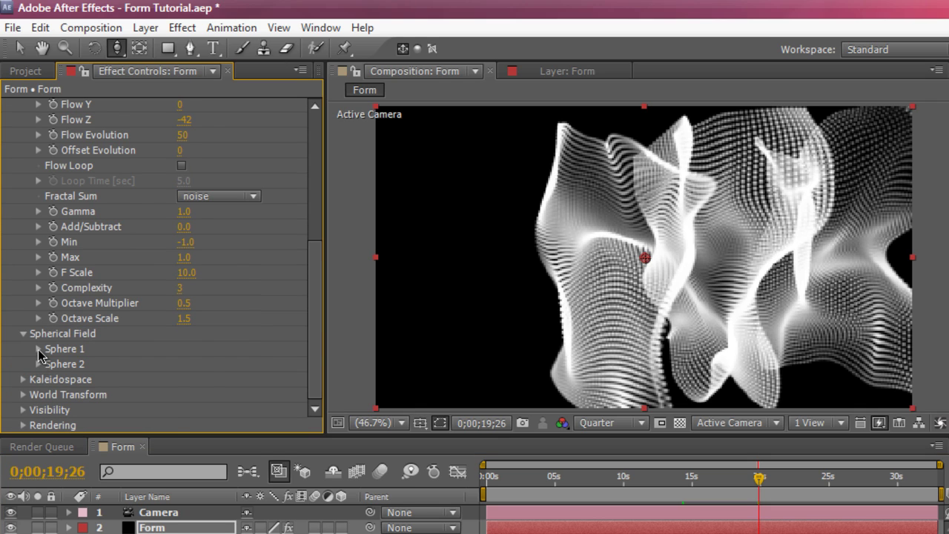
pyautogui.click(38, 349)
pyautogui.scroll(-5, 34, 360)
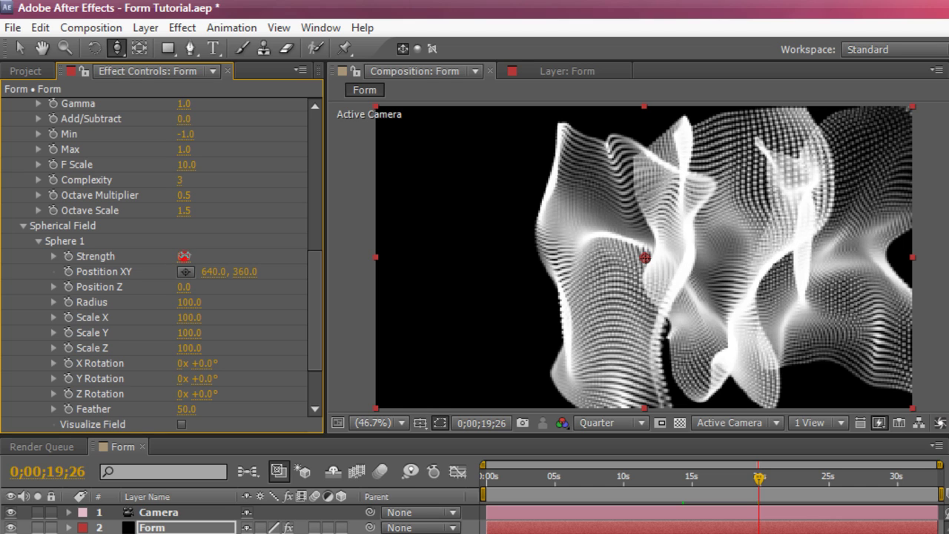
pyautogui.moveTo(184, 256); pyautogui.dragTo(228, 250)
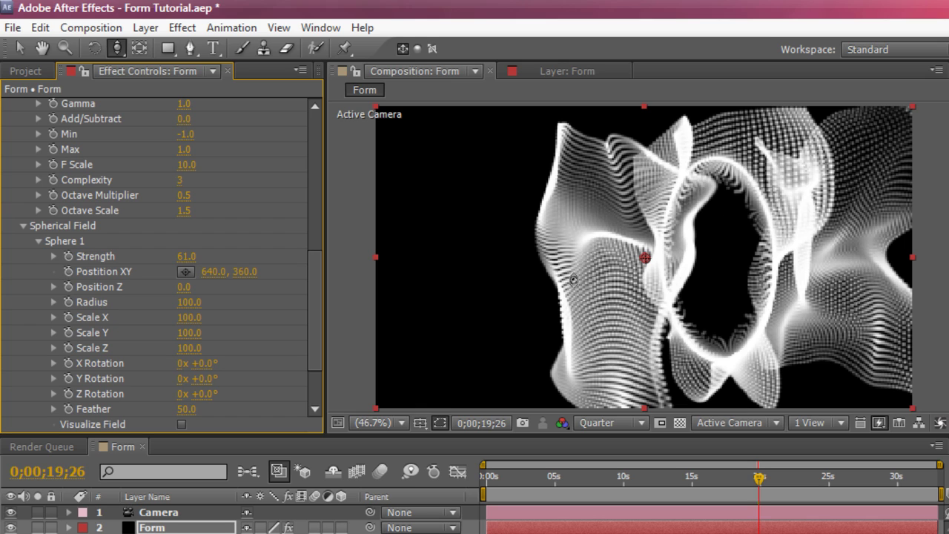
pyautogui.moveTo(186, 319); pyautogui.dragTo(211, 318)
pyautogui.moveTo(200, 363); pyautogui.dragTo(232, 349)
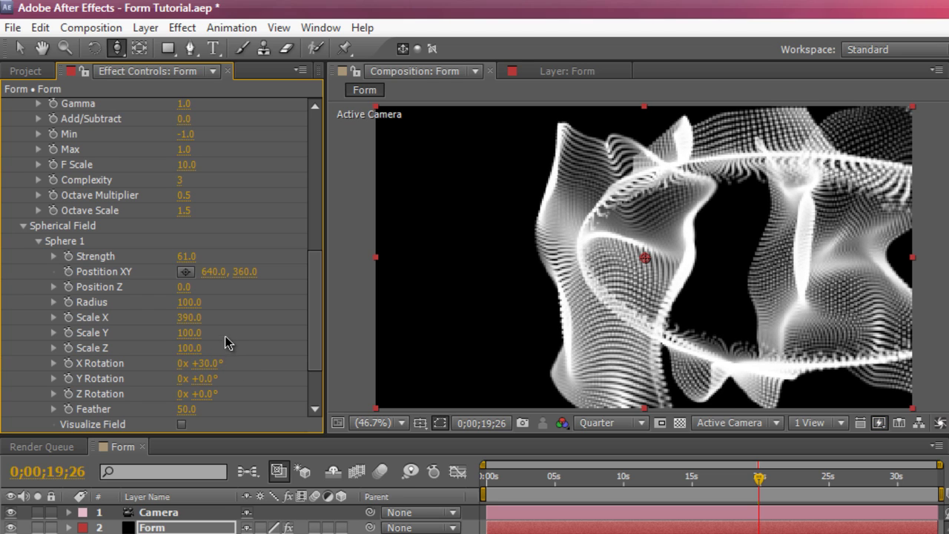
pyautogui.scroll(-3, 225, 336)
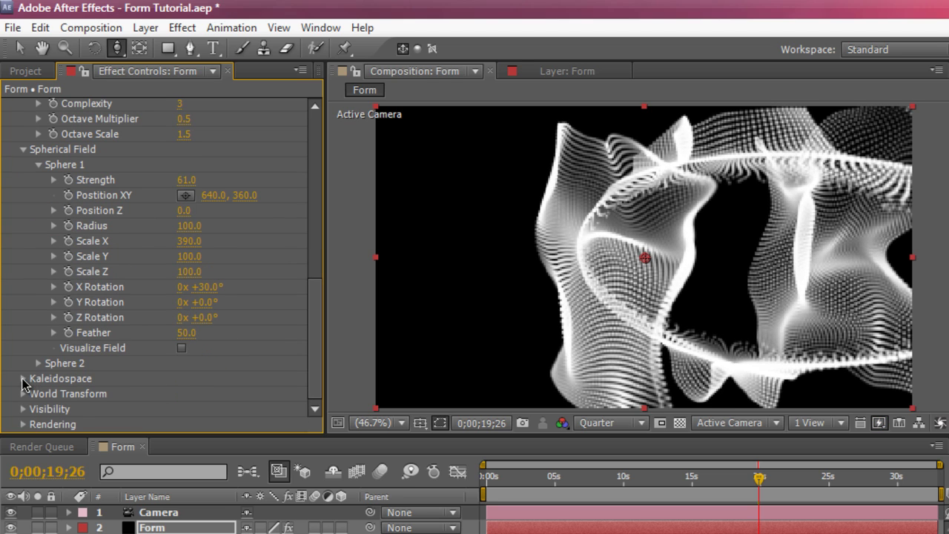
# Set Kaleidospace Mirror Mode to Horizontal.
pyautogui.click(23, 379)
pyautogui.scroll(-2, 23, 381)
pyautogui.click(190, 348)
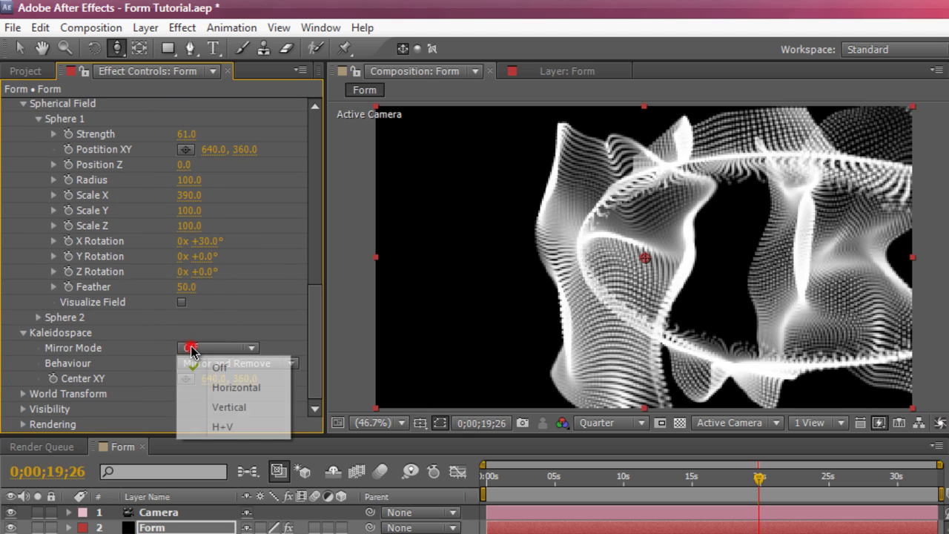
pyautogui.click(215, 387)
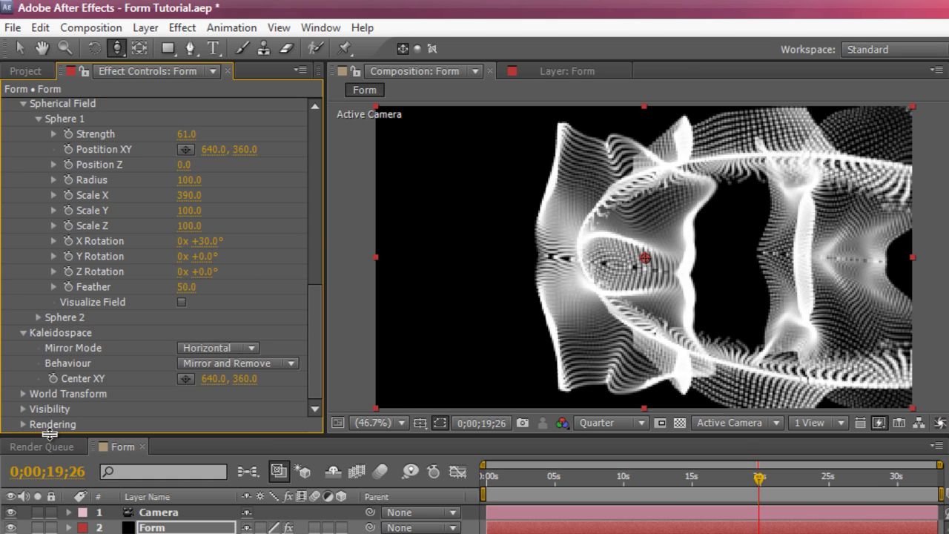
# In World Transform, set X Rotation 38°, Y Rotation 47°, Scale 340 and X Offset 130.
pyautogui.click(23, 394)
pyautogui.scroll(-3, 89, 391)
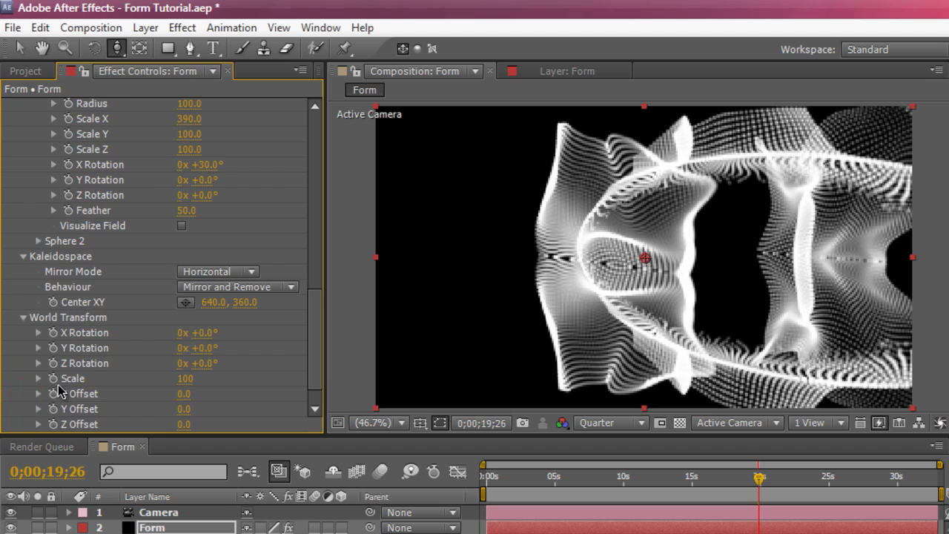
pyautogui.scroll(-1, 63, 390)
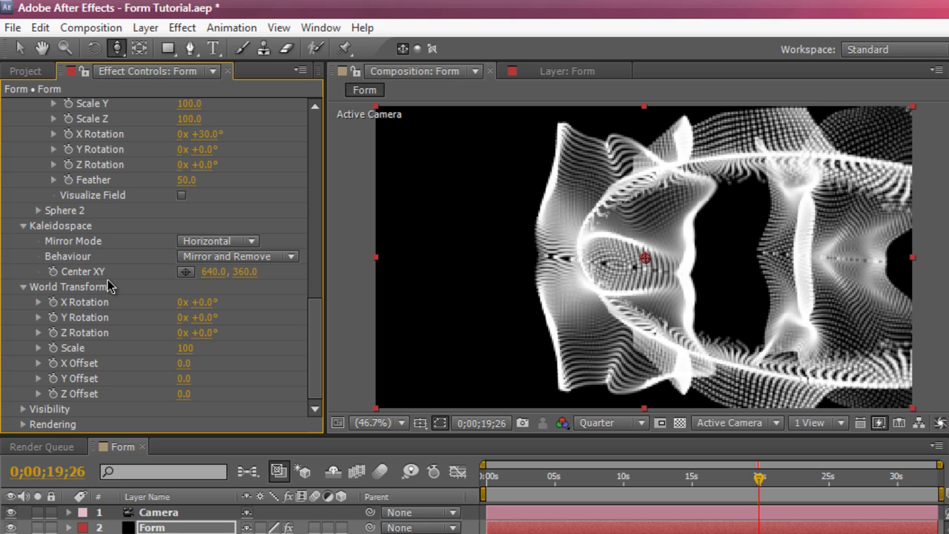
pyautogui.moveTo(206, 300); pyautogui.dragTo(248, 324)
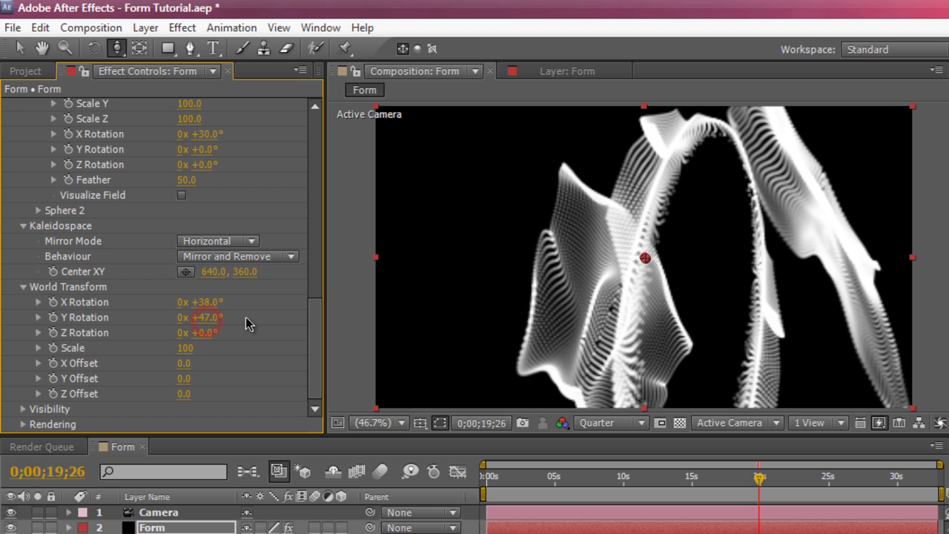
pyautogui.moveTo(183, 357)
pyautogui.mouseDown()
pyautogui.moveTo(207, 350)
pyautogui.moveTo(189, 362)
pyautogui.mouseUp()
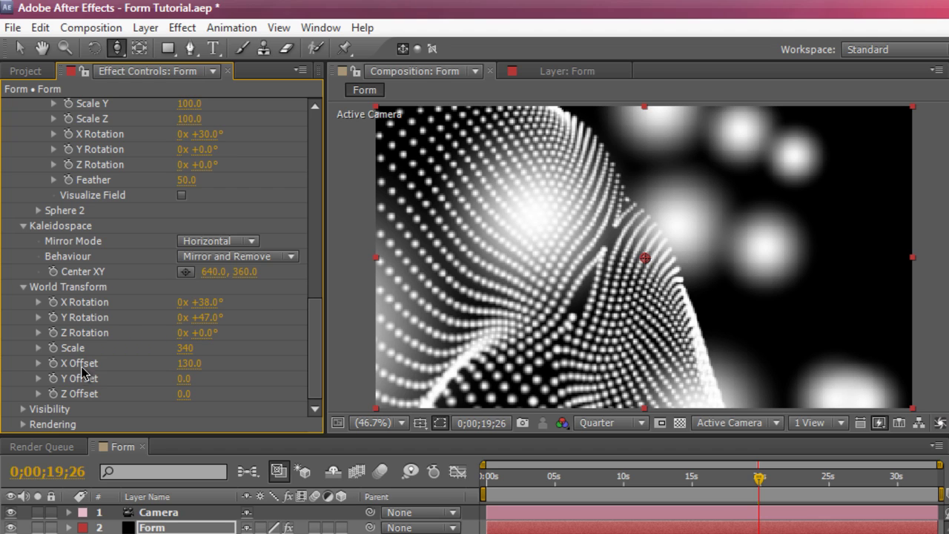
# Set Rendering Transfer Mode to Add, keeping Full Render + DOF Smooth and opacity at 100.
pyautogui.click(23, 408)
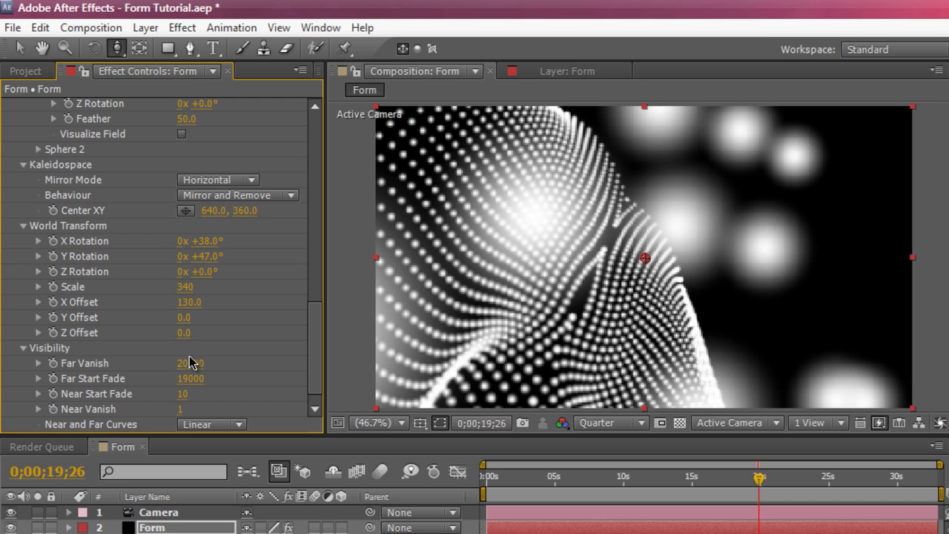
pyautogui.scroll(-1, 186, 400)
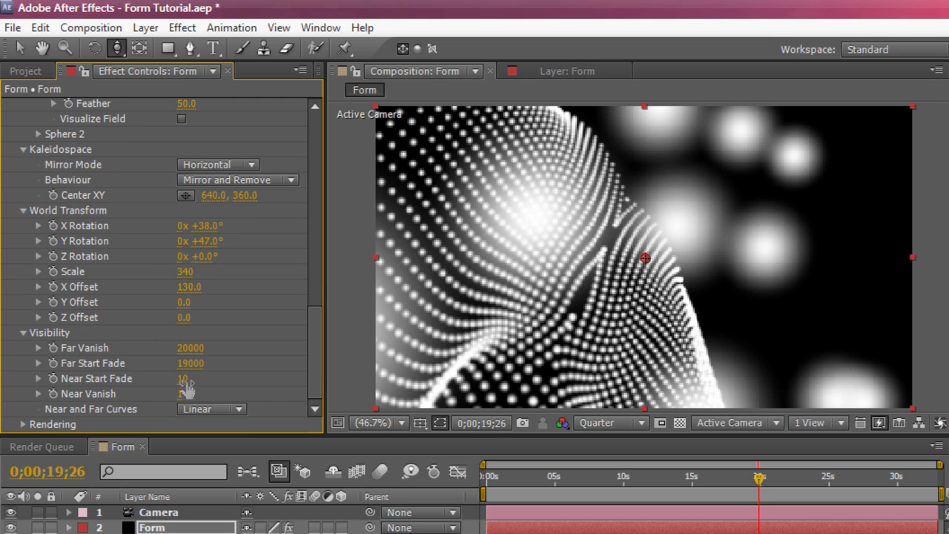
pyautogui.click(24, 425)
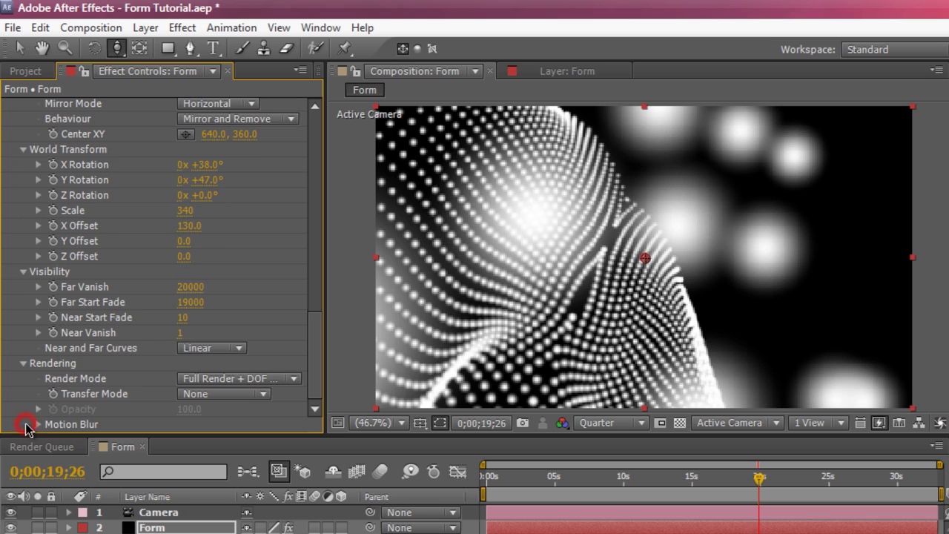
pyautogui.click(250, 378)
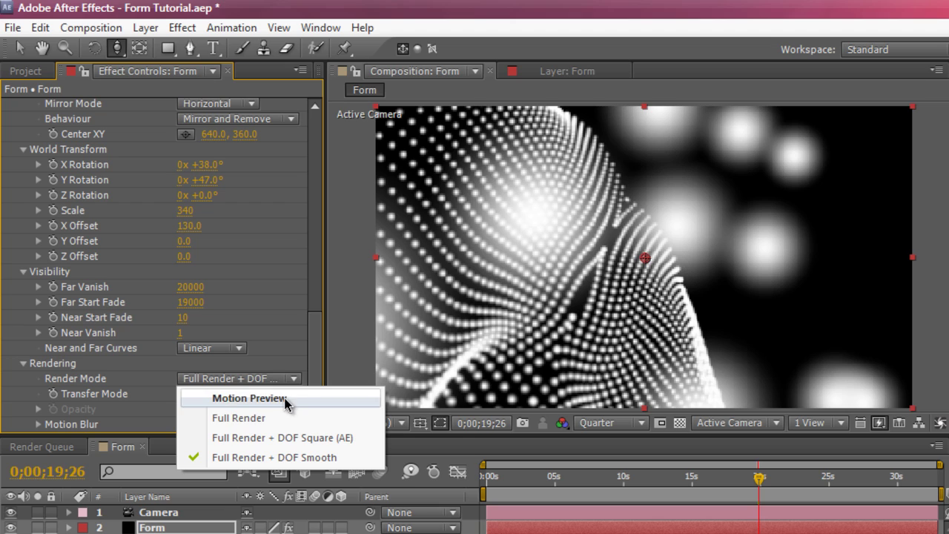
pyautogui.press('Escape')
pyautogui.click(241, 393)
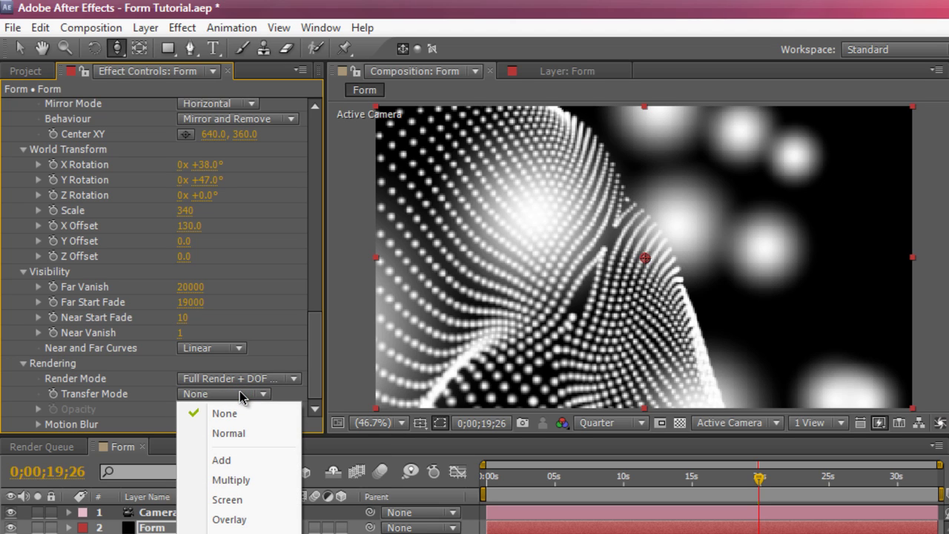
pyautogui.click(222, 460)
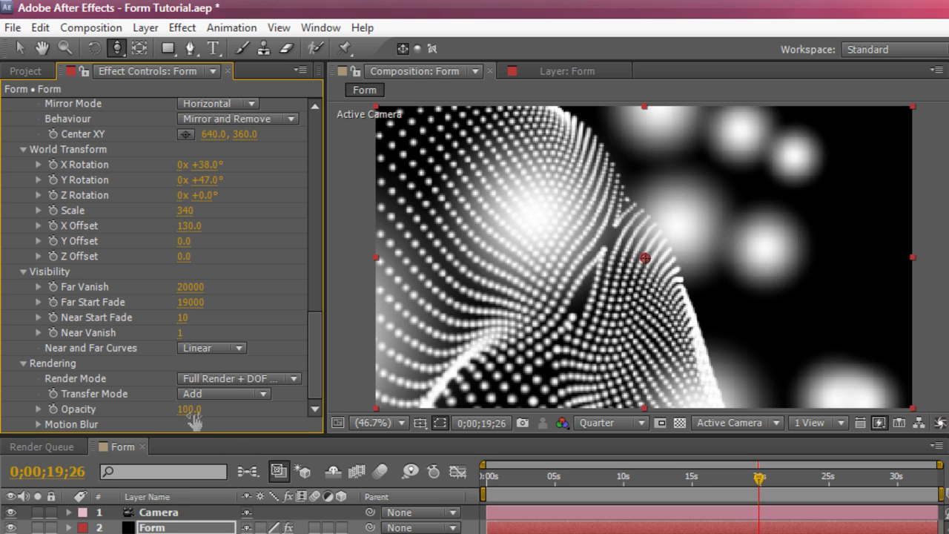
pyautogui.moveTo(189, 408); pyautogui.dragTo(249, 405)
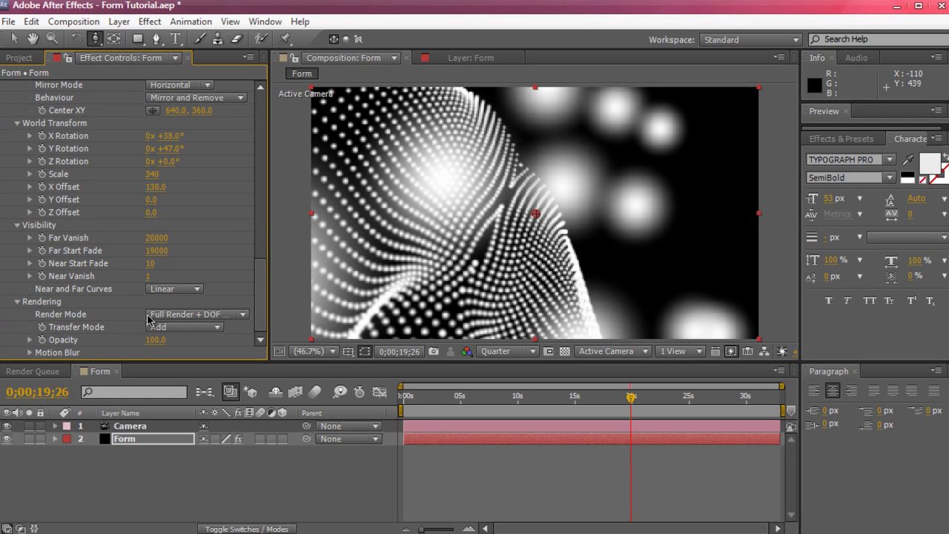
pyautogui.scroll(4, 148, 319)
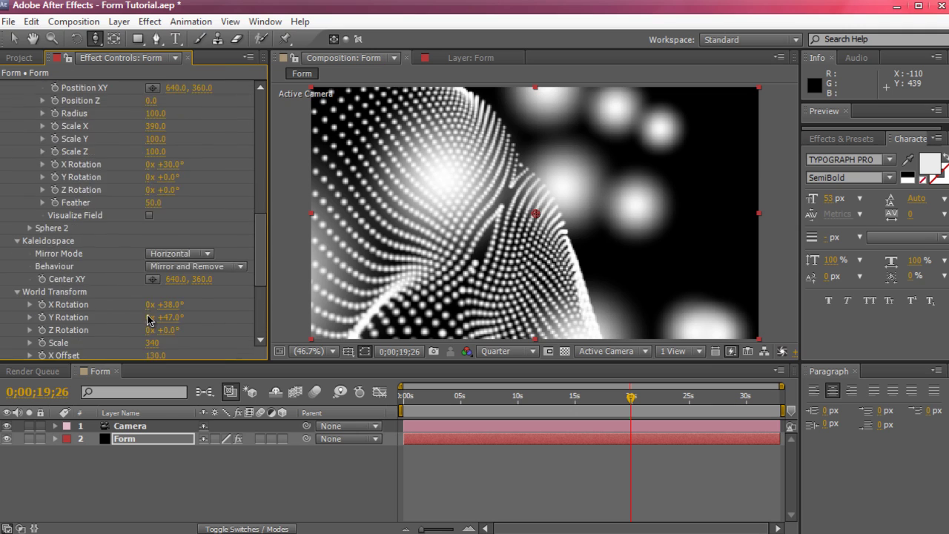
pyautogui.scroll(-4, 148, 319)
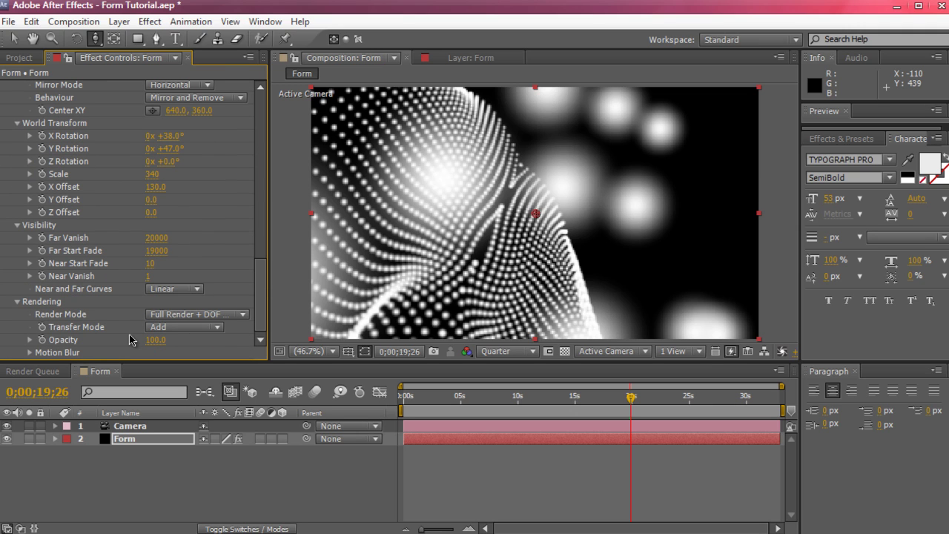
pyautogui.scroll(10, 138, 320)
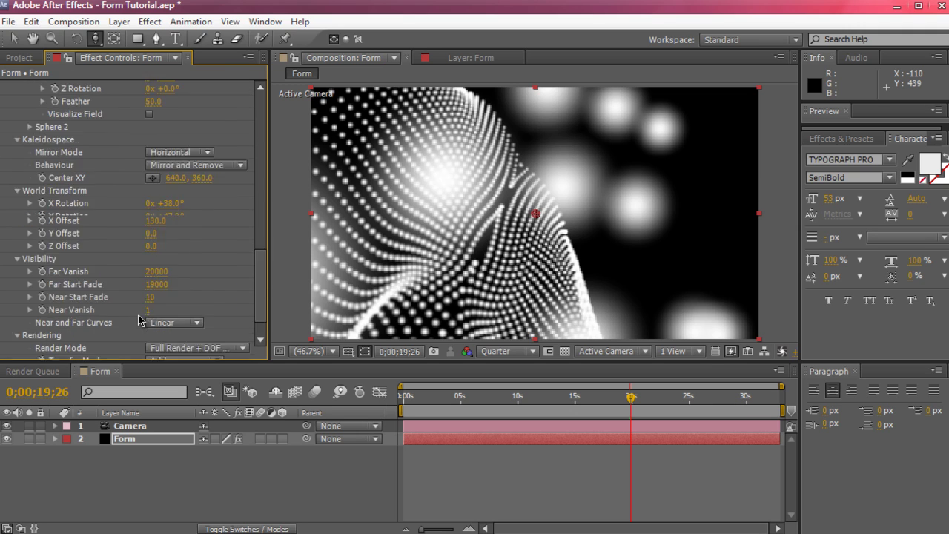
pyautogui.scroll(6, 138, 319)
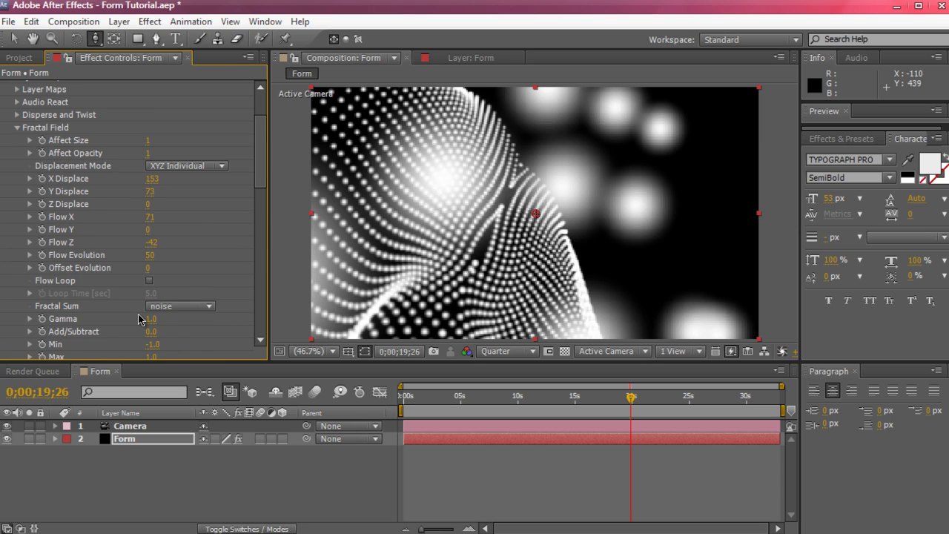
pyautogui.scroll(3, 144, 221)
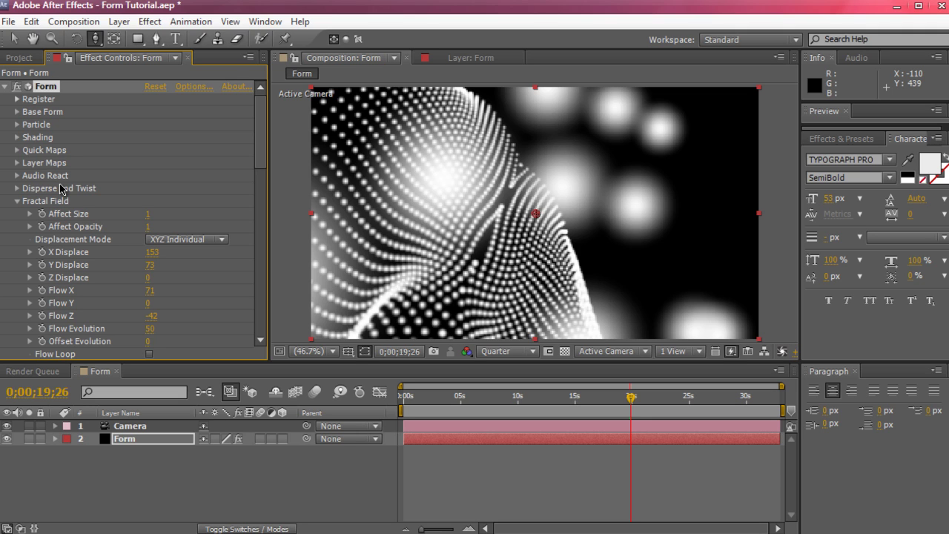
pyautogui.scroll(-10, 59, 188)
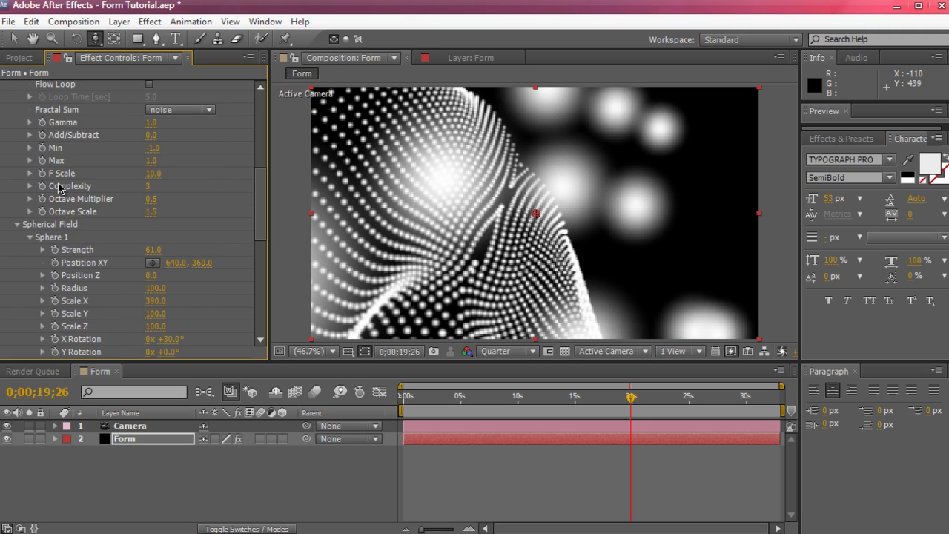
pyautogui.scroll(-5, 60, 189)
pyautogui.scroll(10, 59, 188)
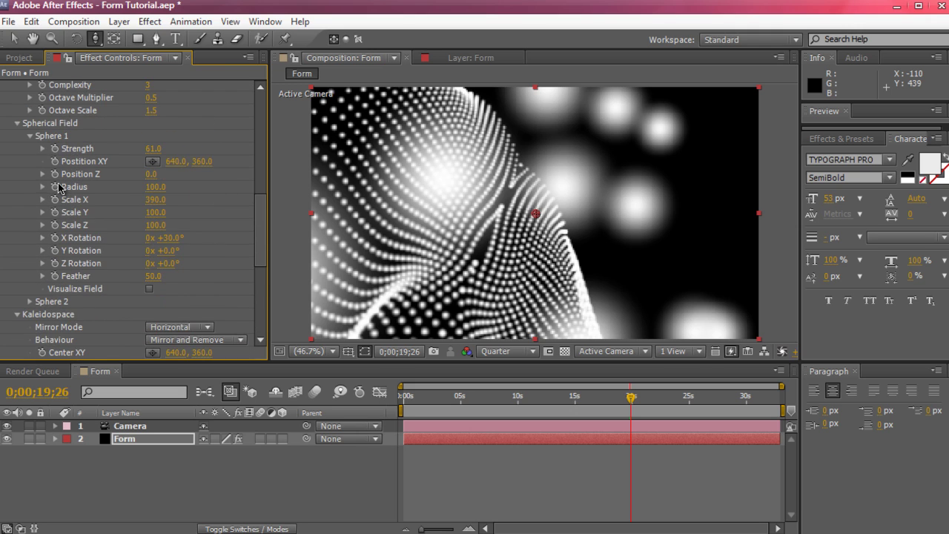
pyautogui.scroll(6, 60, 189)
pyautogui.scroll(-1, 59, 188)
pyautogui.scroll(1, 59, 188)
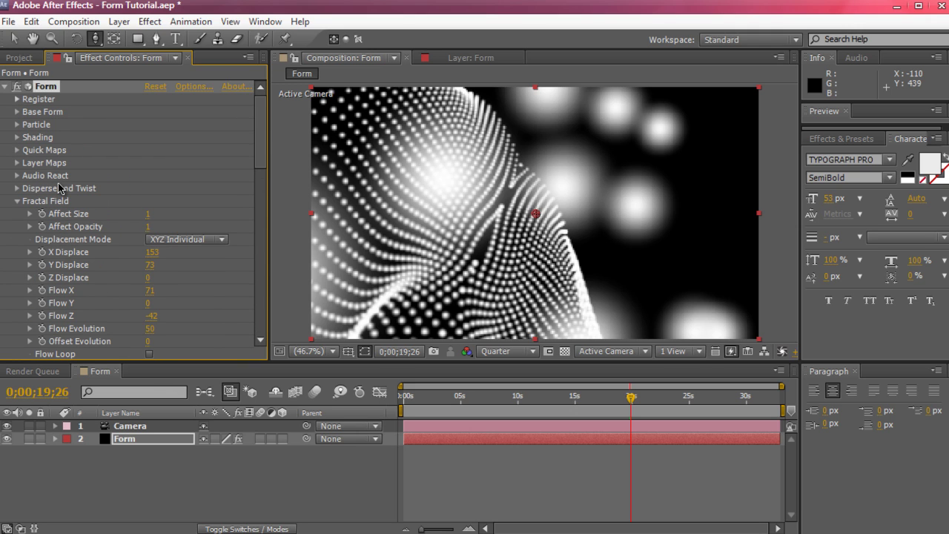